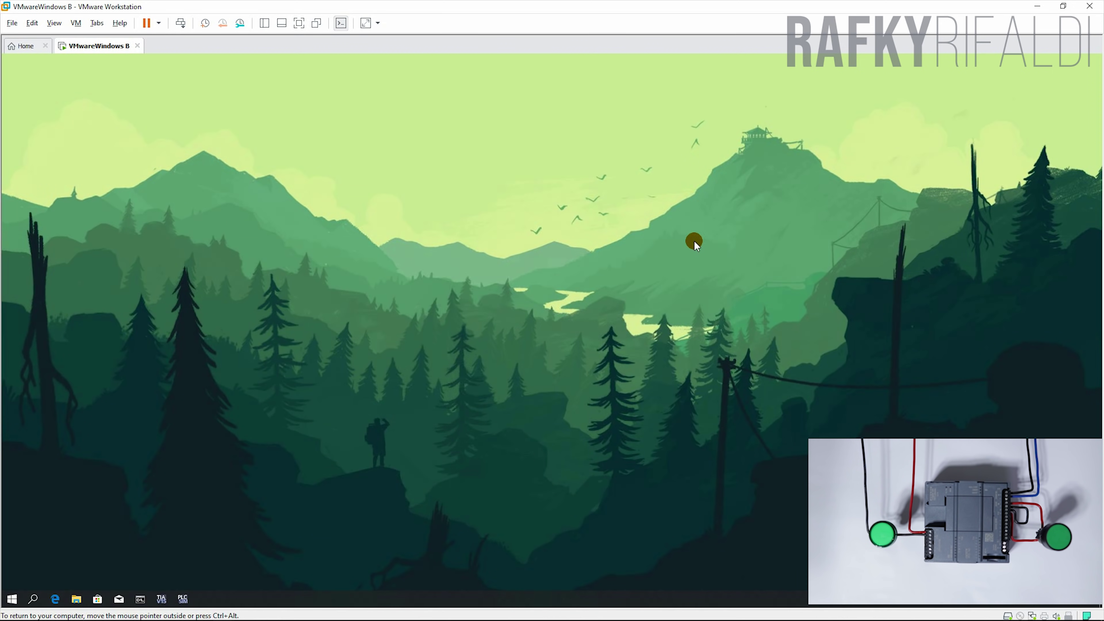
Step: Create a new project named S71200_Learning and enter the author's full name
left_click(299, 23)
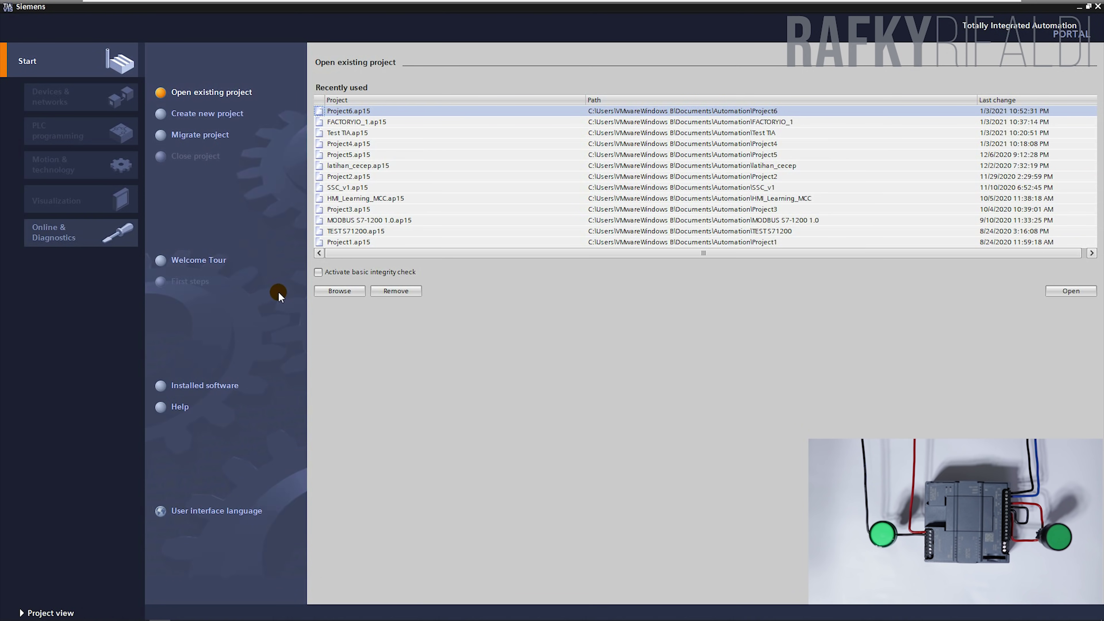
left_click(47, 237)
left_click(74, 62)
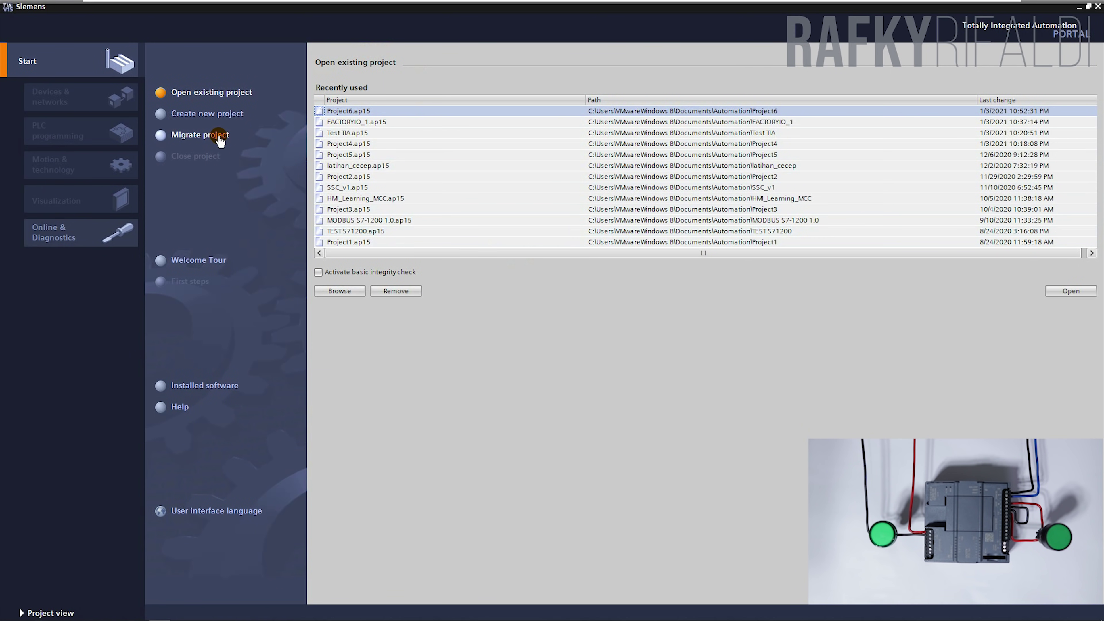
left_click(216, 117)
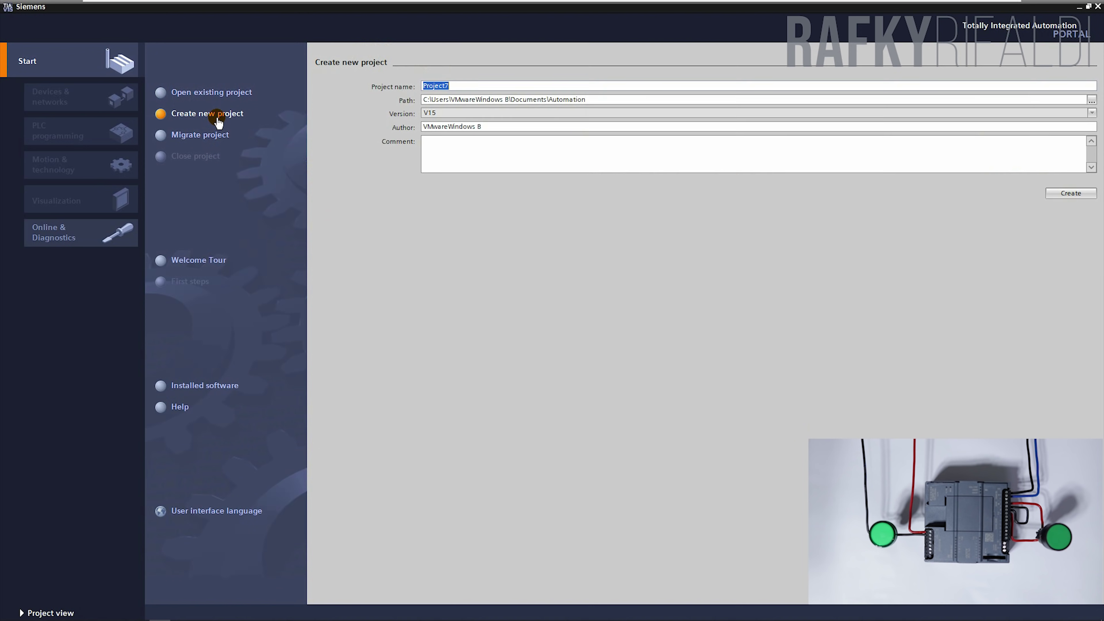
key("BackSpace")
type("S71200_Learning")
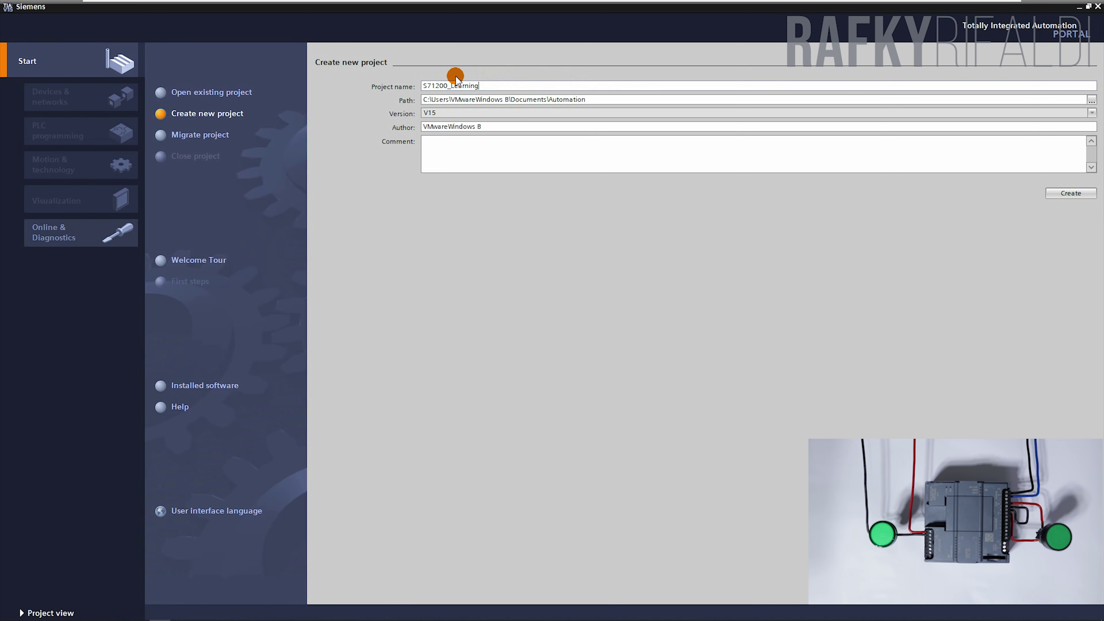
left_click(432, 115)
key("Tab")
type("RAFKY RIFALDI")
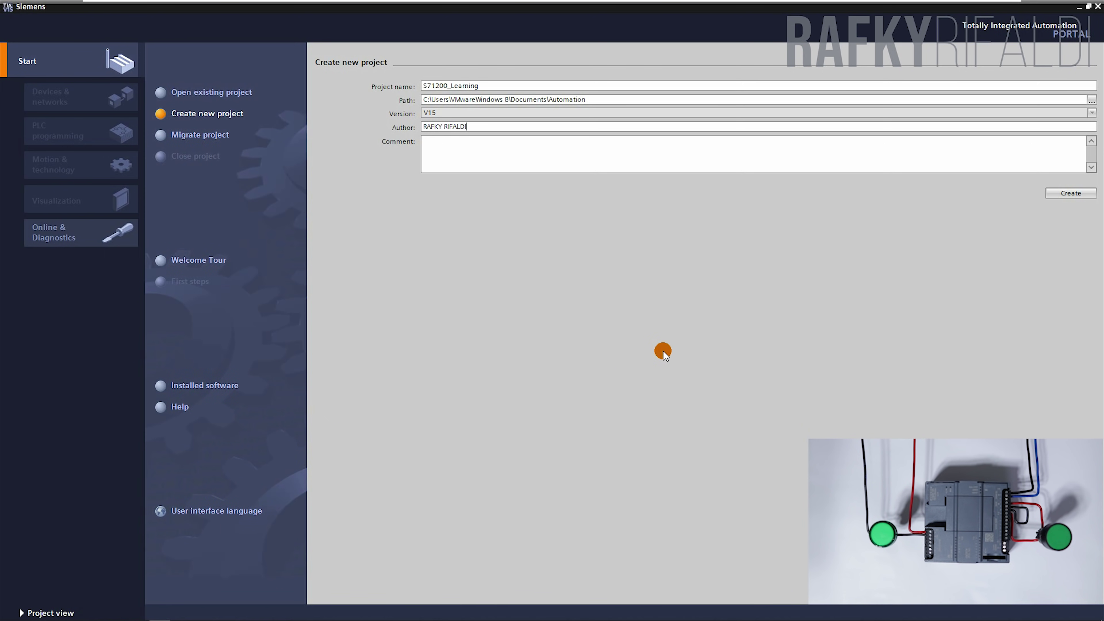
left_click(1079, 193)
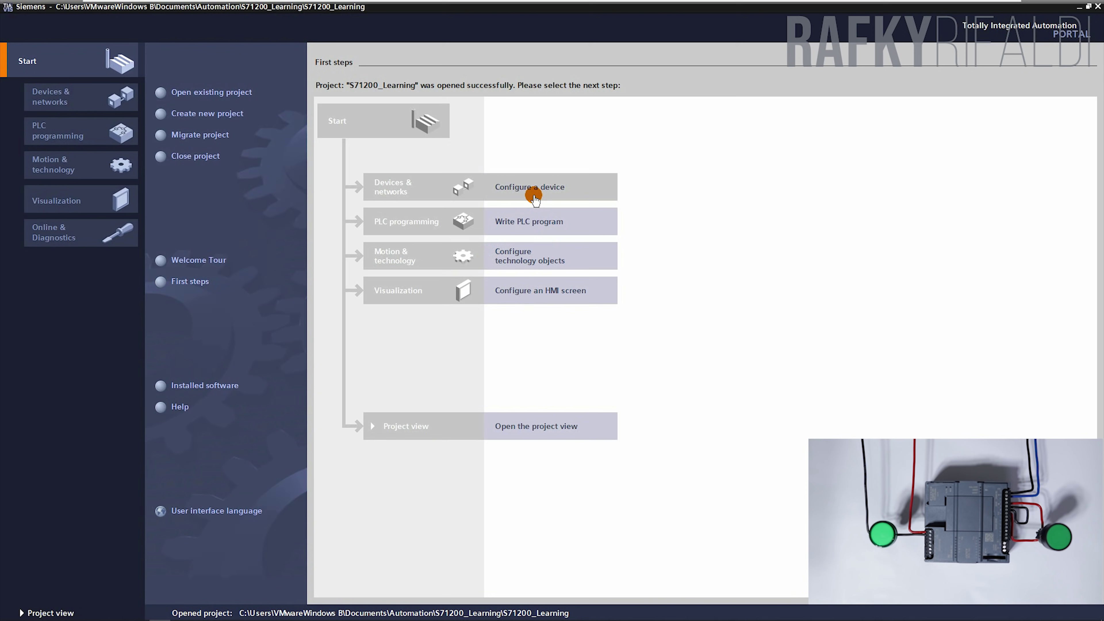
Step: Add a SIMATIC S7-1200 CPU 1212C AC/DC/Rly controller with article number 6ES7 212-1BE40-0XB0 to the project
left_click(534, 197)
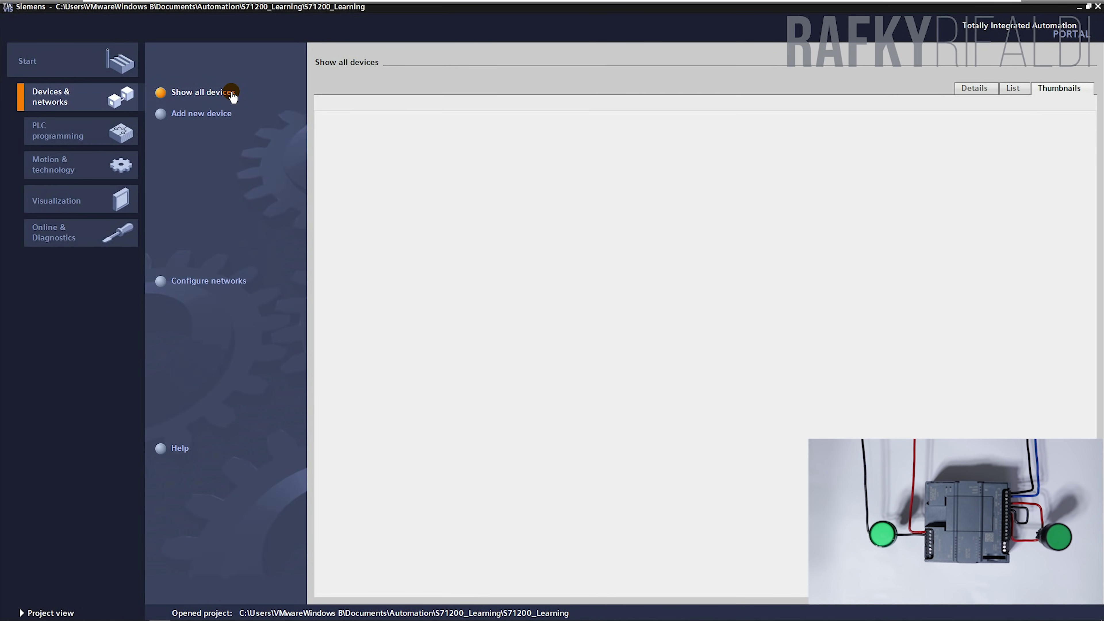
left_click(213, 114)
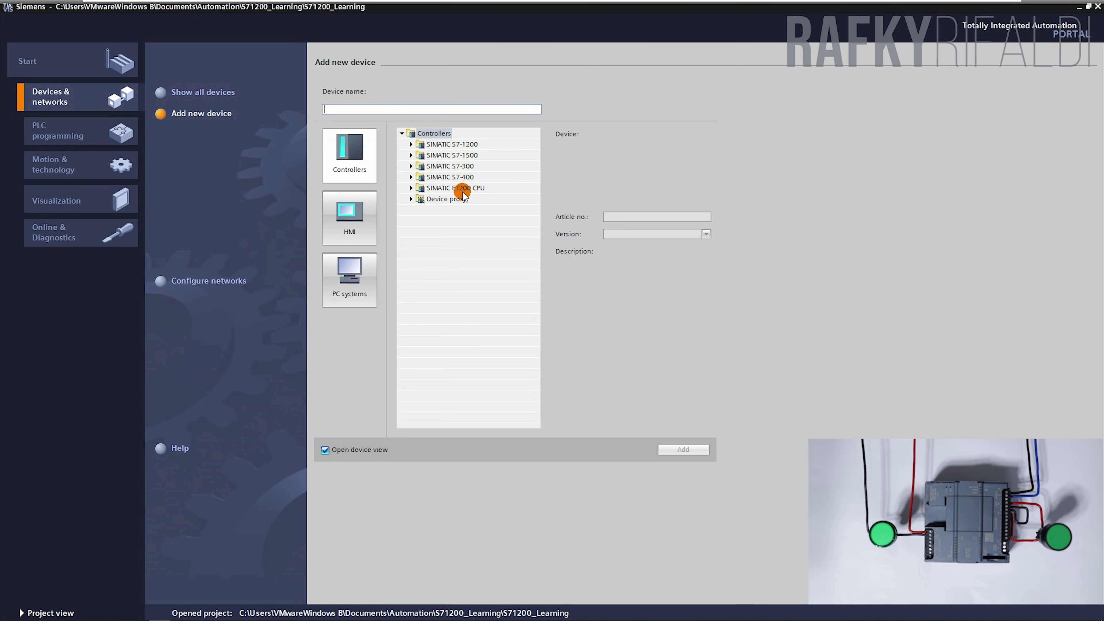
left_click(411, 144)
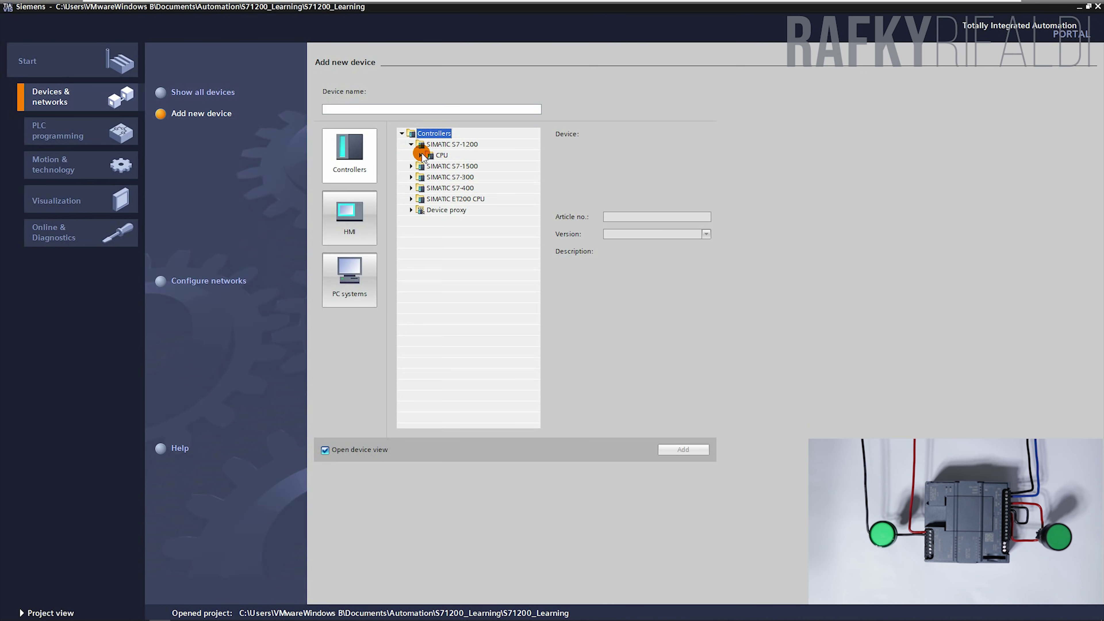
left_click(420, 156)
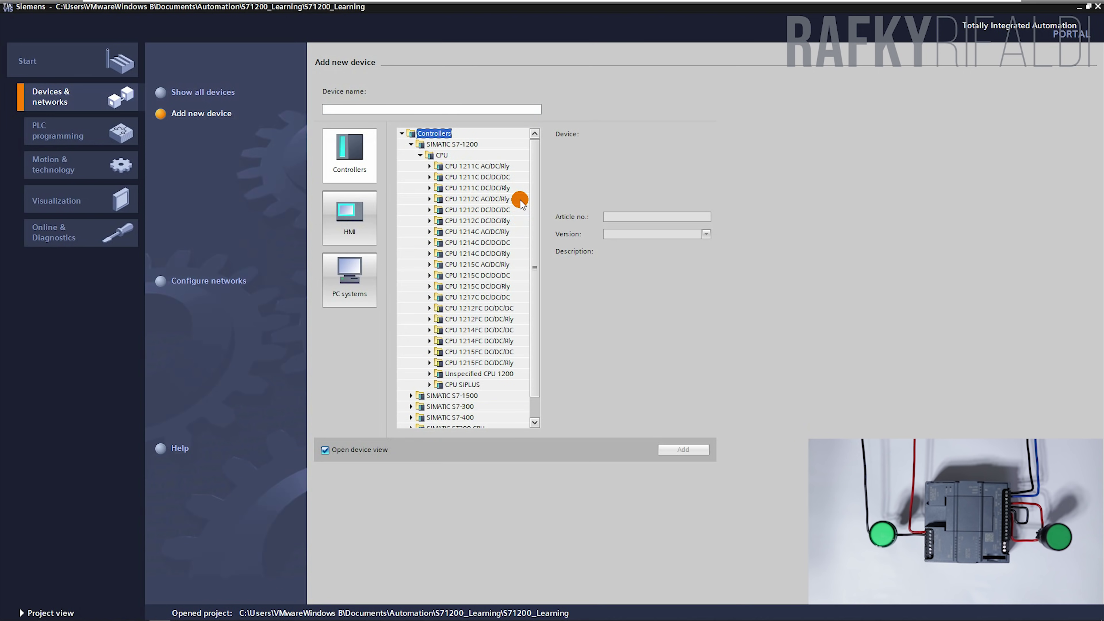
left_click(429, 199)
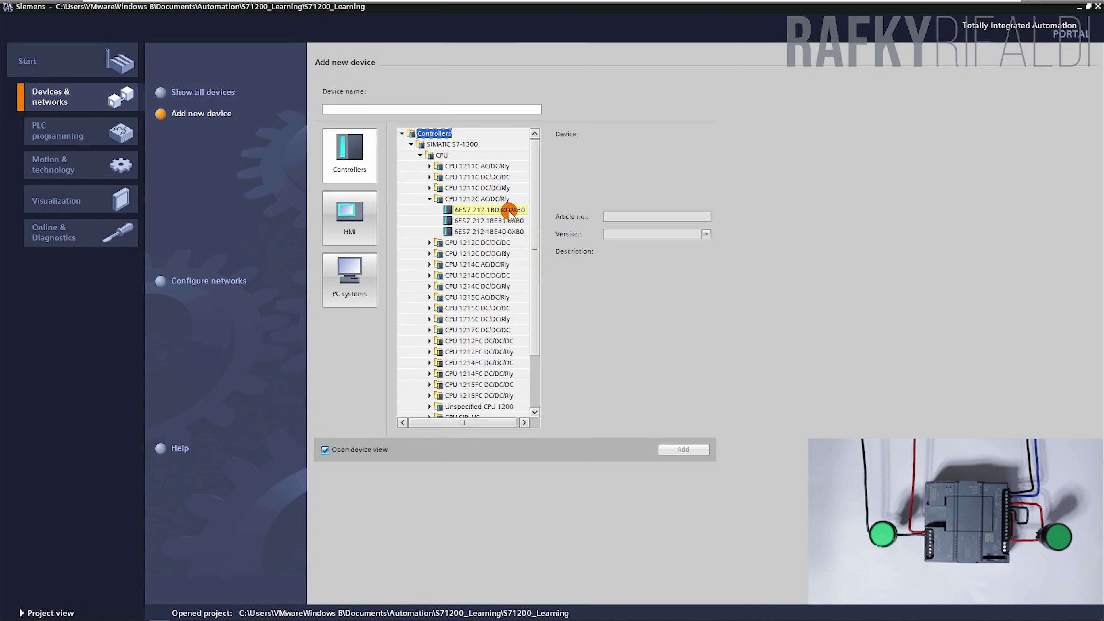
left_click(500, 233)
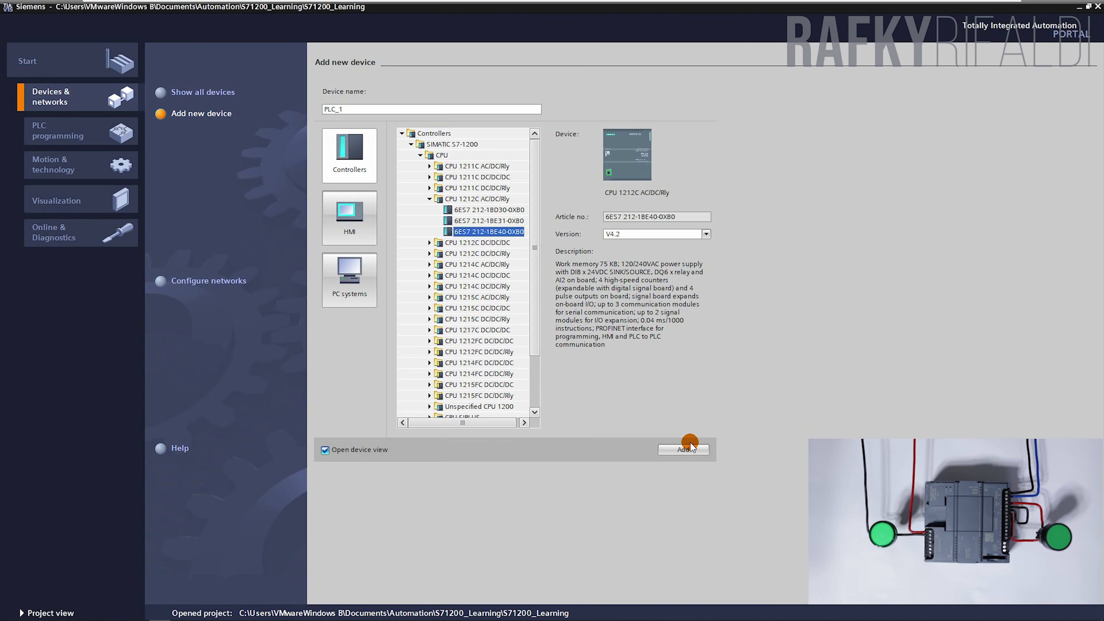
left_click(699, 454)
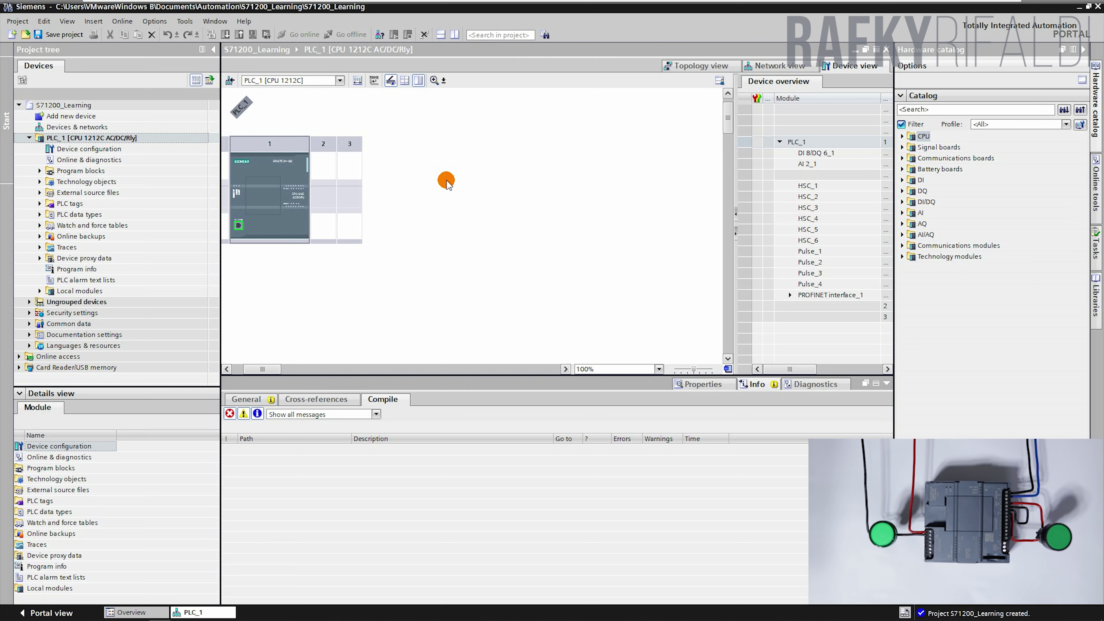
Step: Examine the whole rack, look through the network and topology views, and return to the device view
left_click_drag(260, 369, 247, 369)
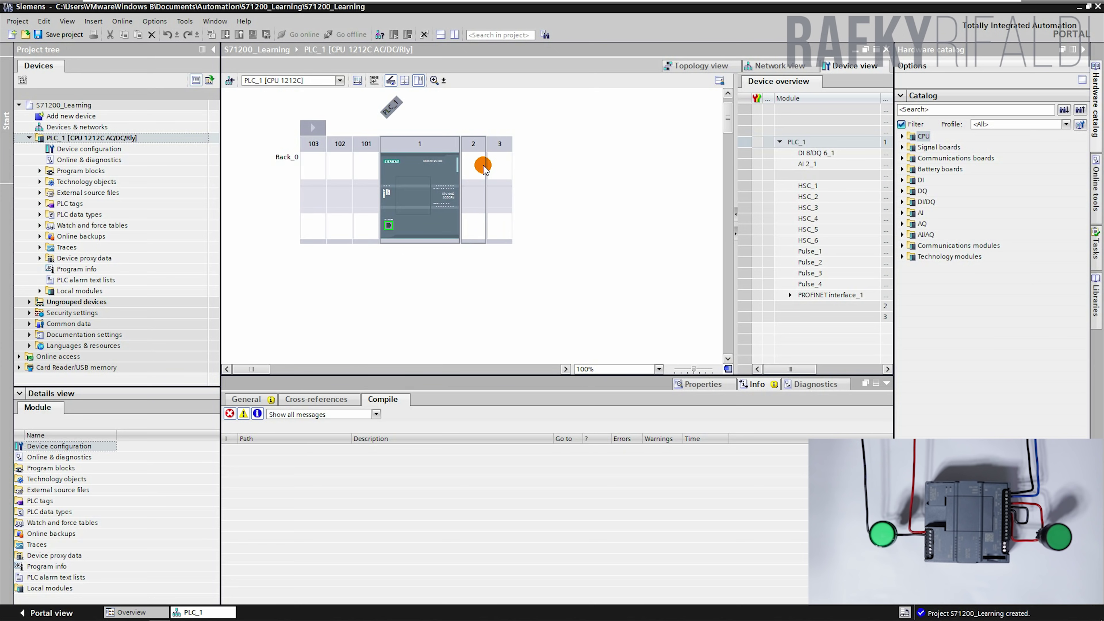
left_click(576, 159)
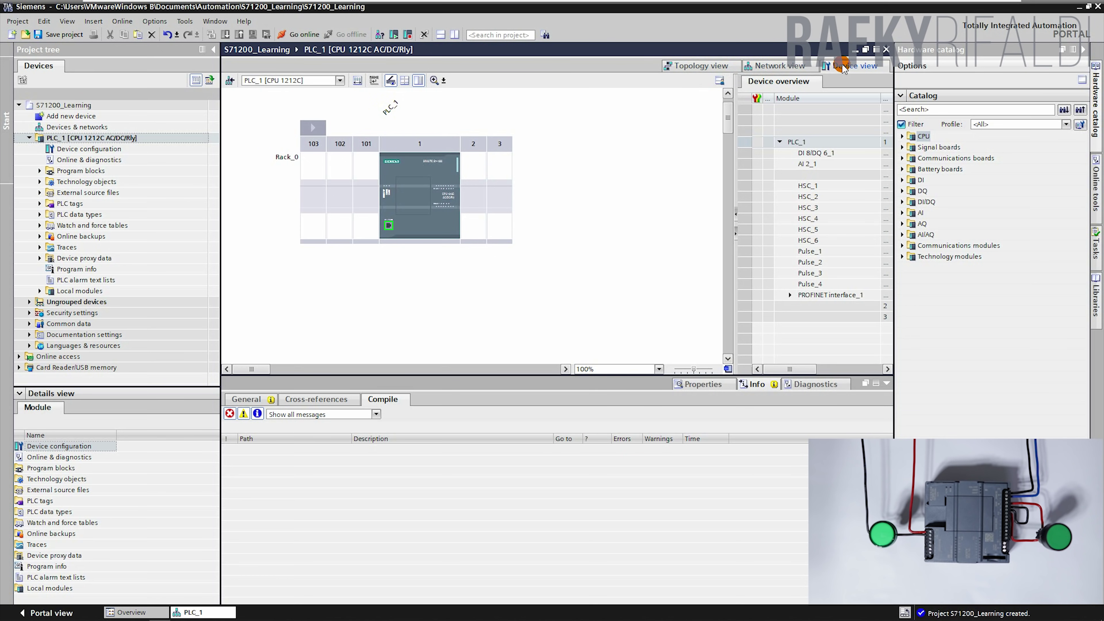
left_click(785, 68)
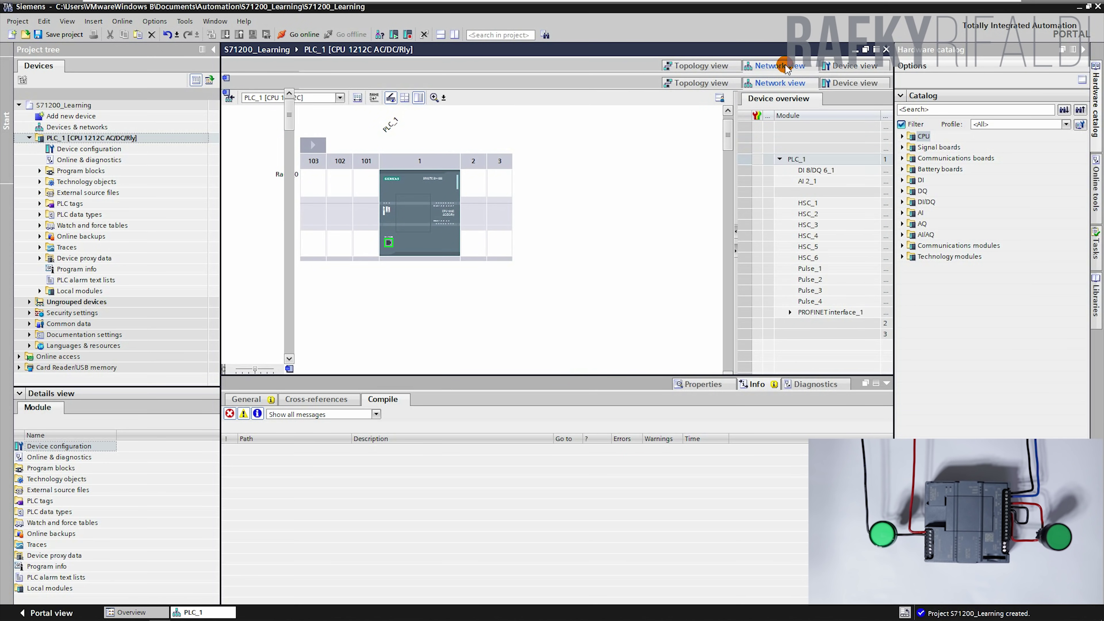
left_click(700, 68)
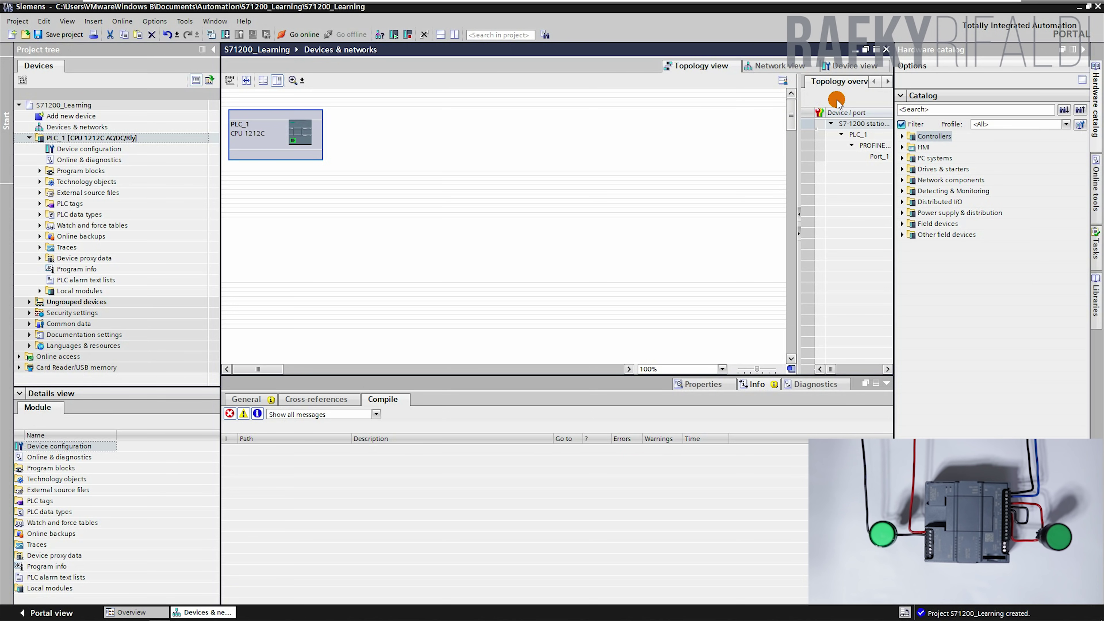
left_click(854, 66)
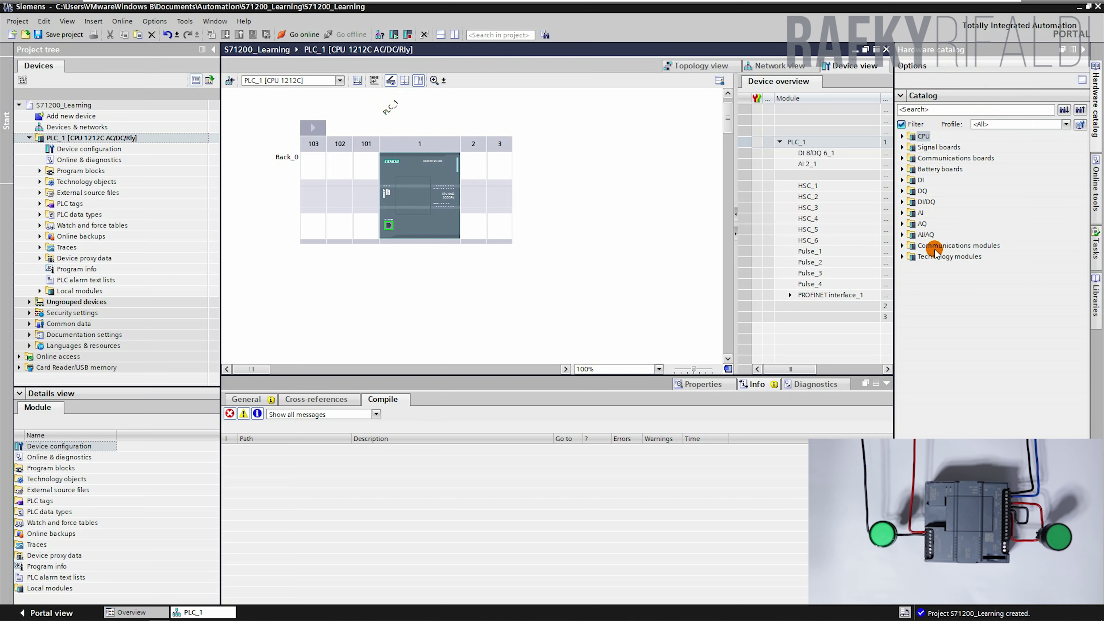
Step: Insert the AQ 2x14BIT analog output module 6ES7 232-4HB32-0XB0 into slot 2 of the PLC rack
left_click(472, 187)
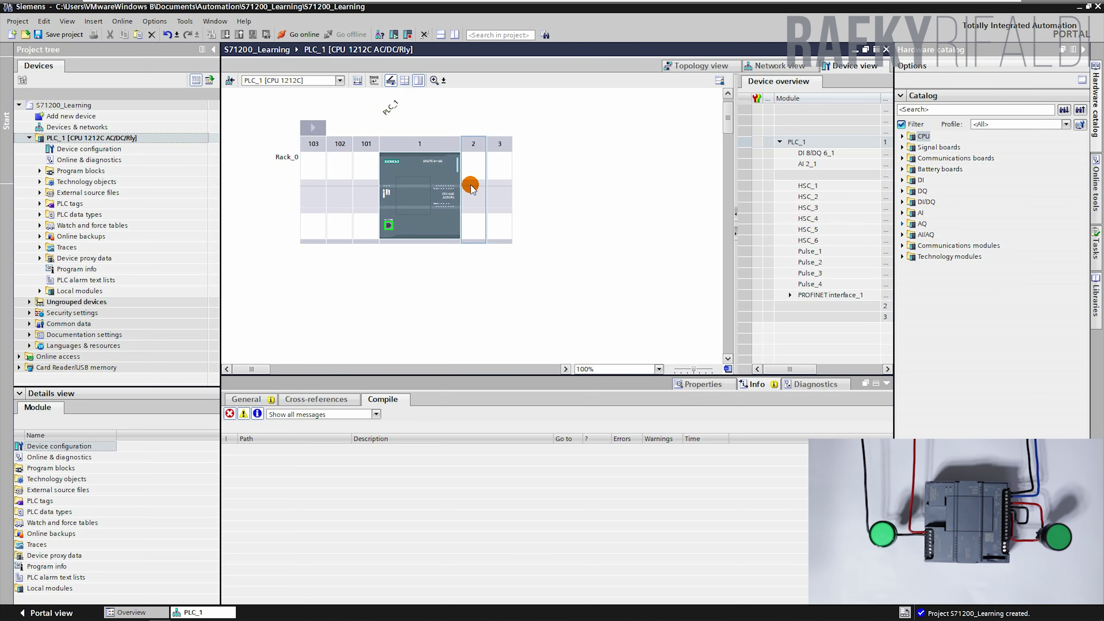
left_click(471, 188)
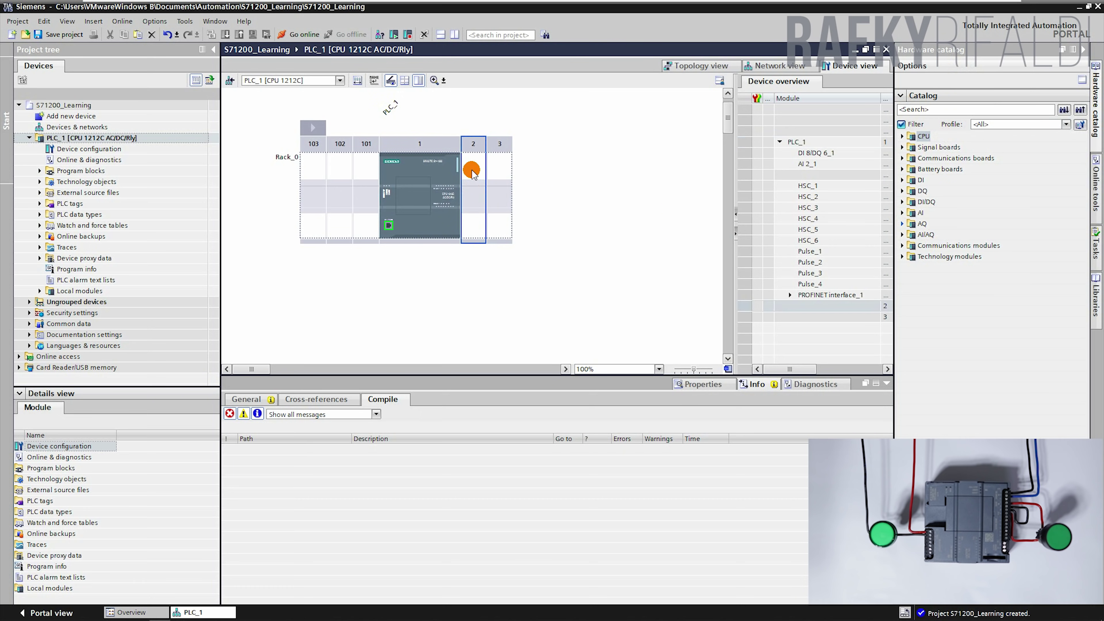
left_click(902, 223)
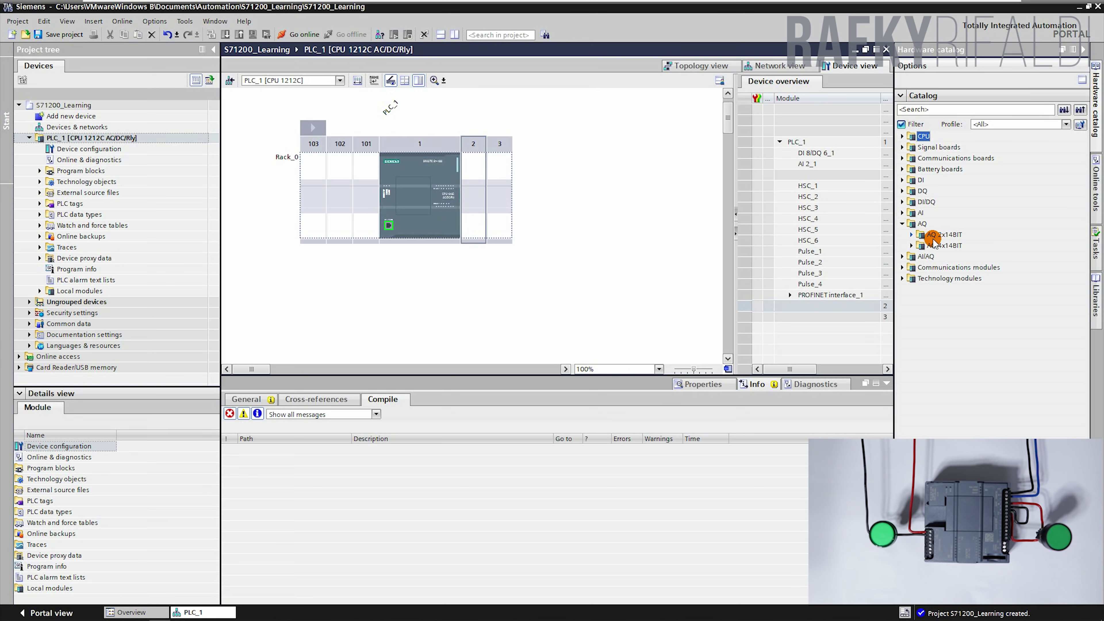
left_click(909, 235)
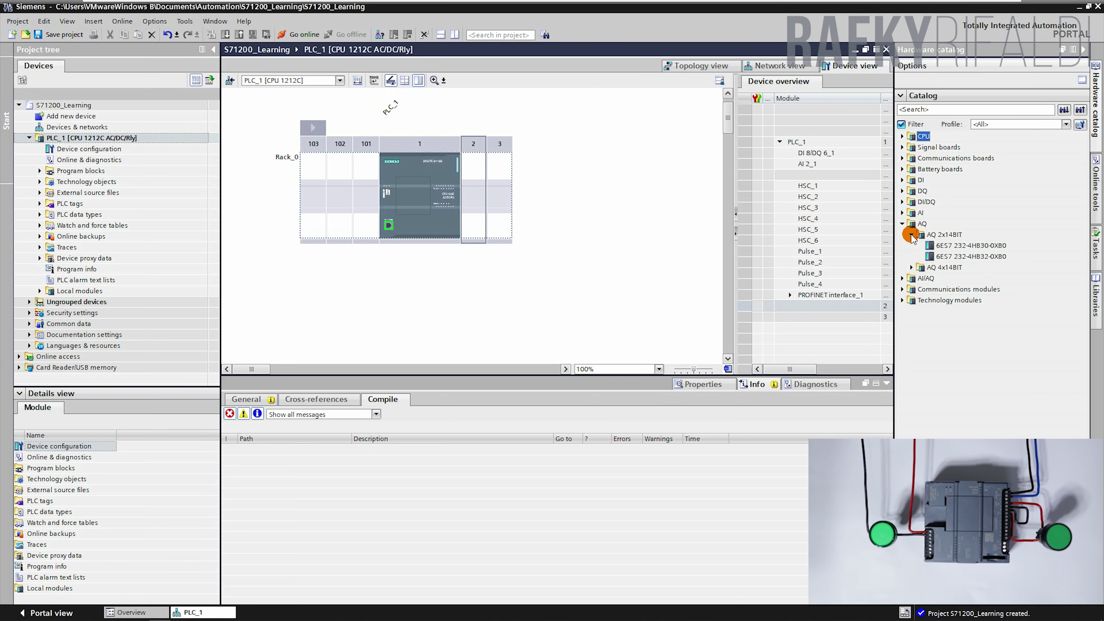
left_click(973, 257)
left_click_drag(973, 256, 474, 183)
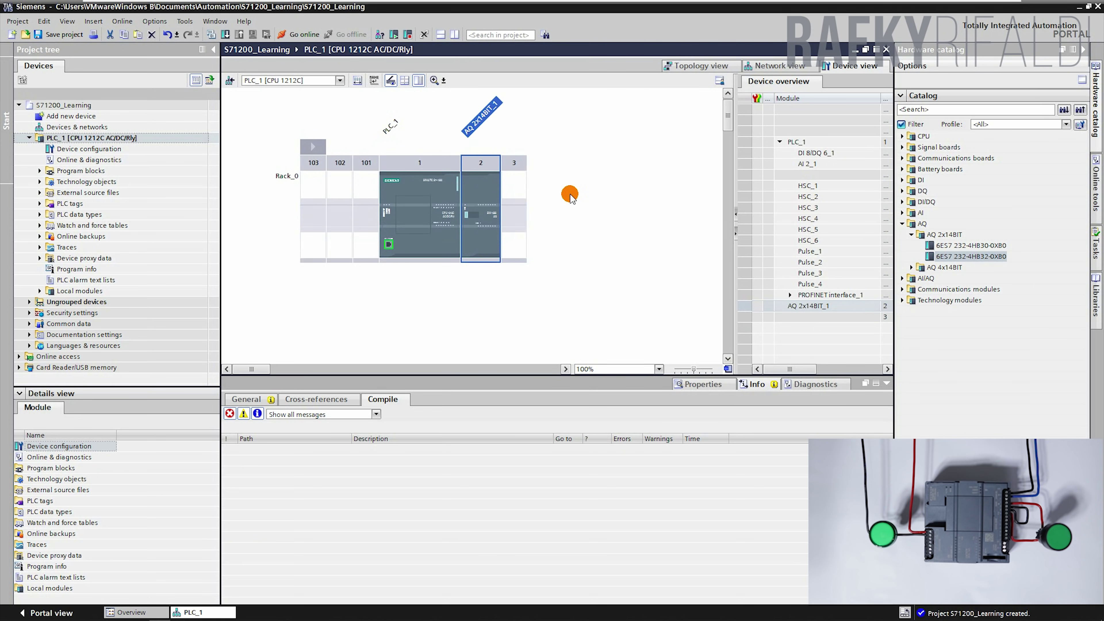
Step: Delete the AQ 2x14BIT module from slot 2 of the rack
left_click(476, 194)
key("Delete")
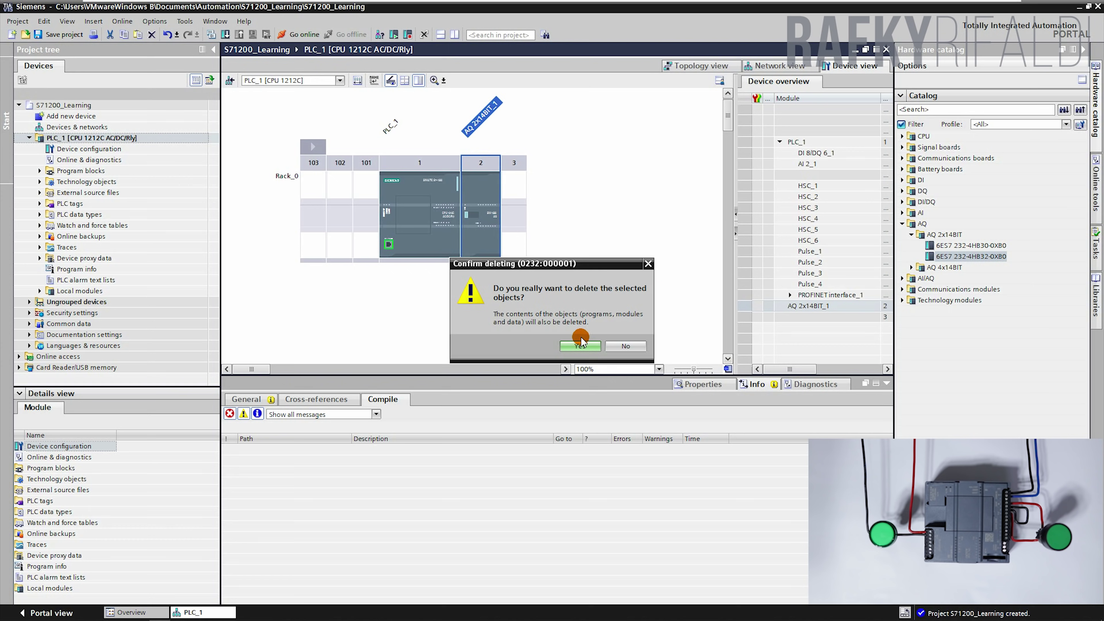
left_click(580, 345)
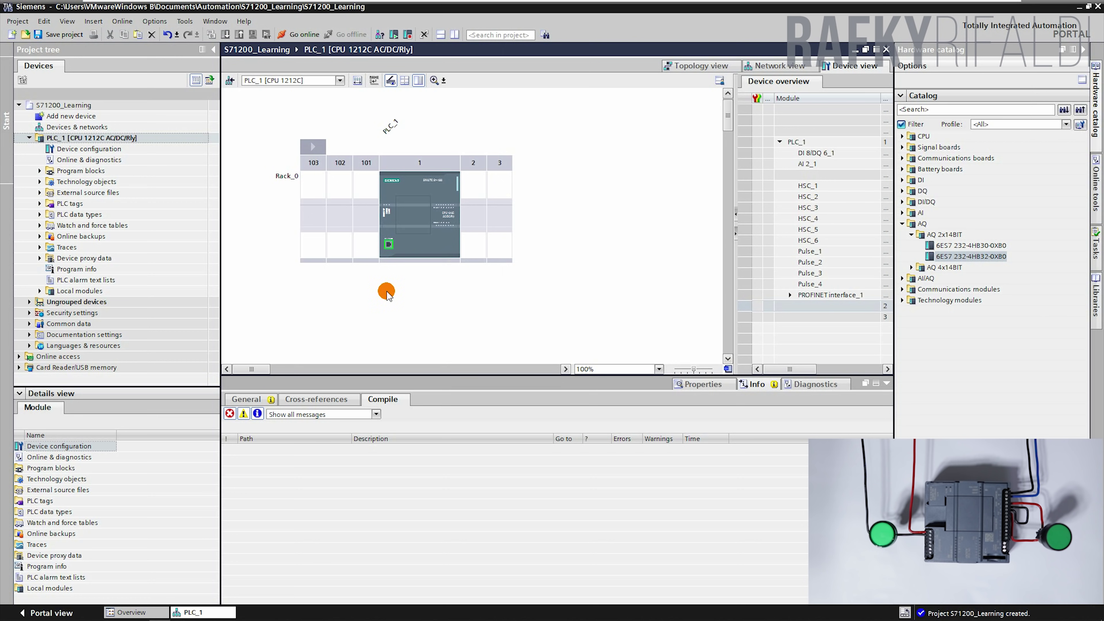
Step: Examine the general messages and the PLC's program blocks, PLC tags and local modules in the project structure
left_click(265, 399)
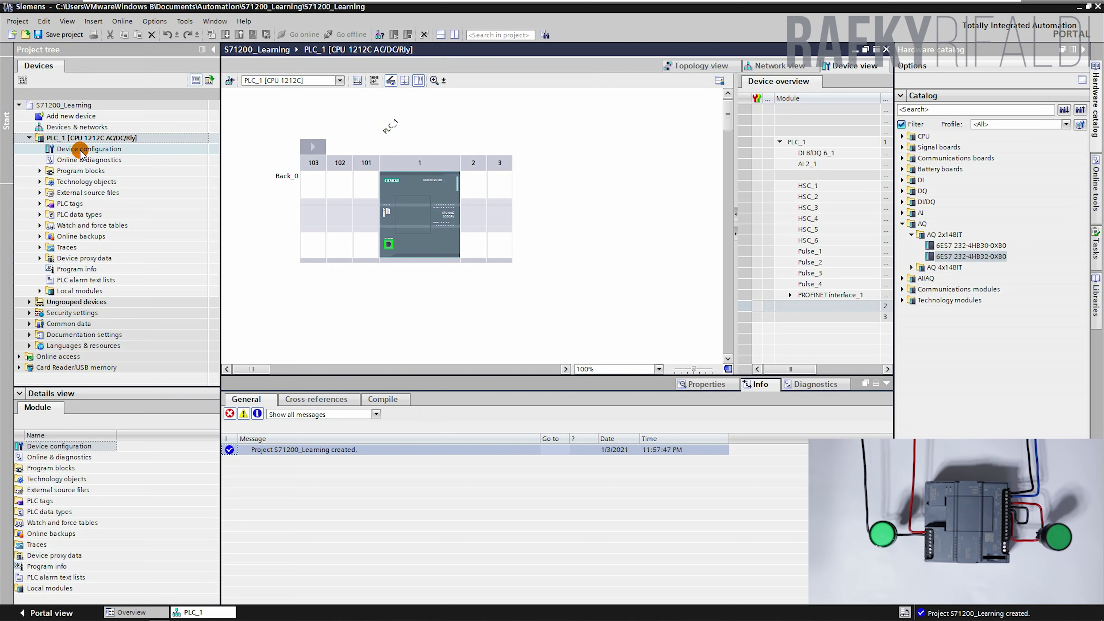
left_click(40, 171)
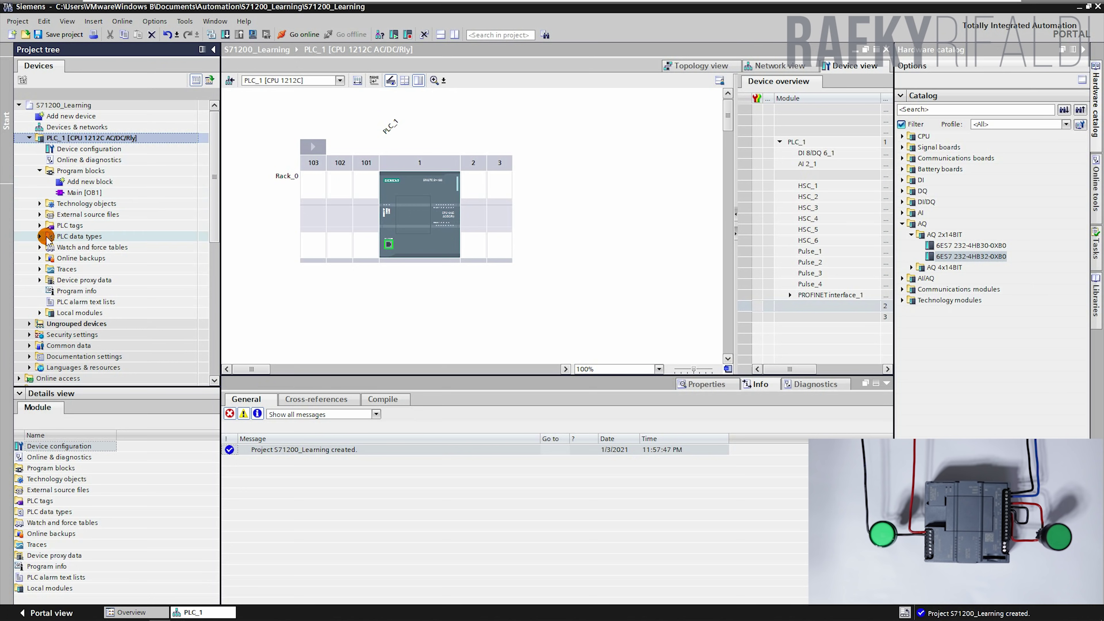
left_click(39, 226)
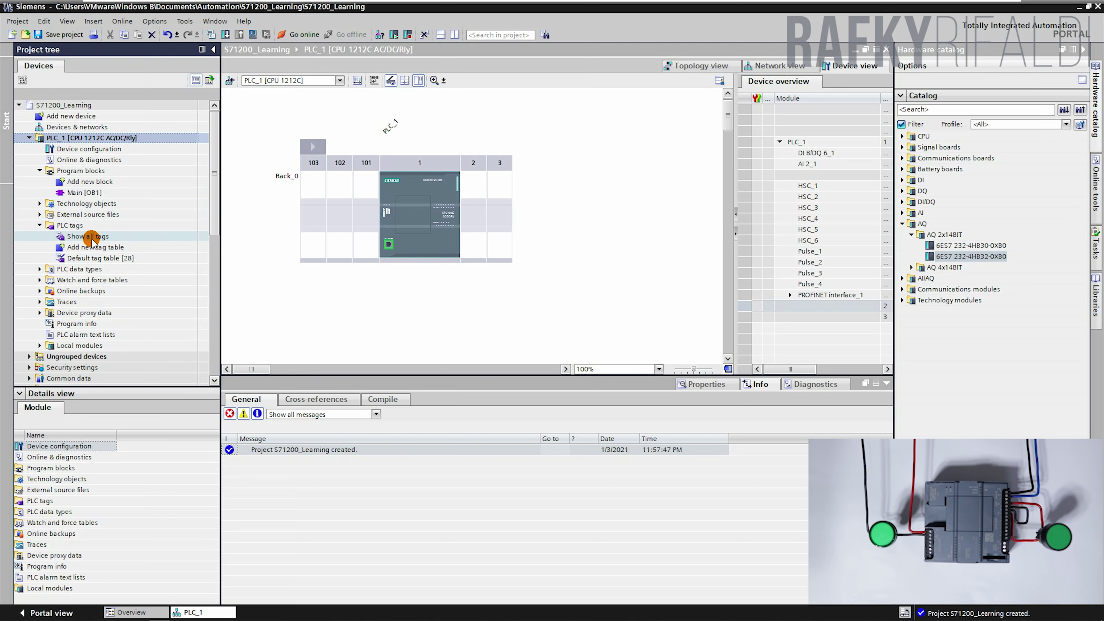
scroll(92, 239, "down", 1)
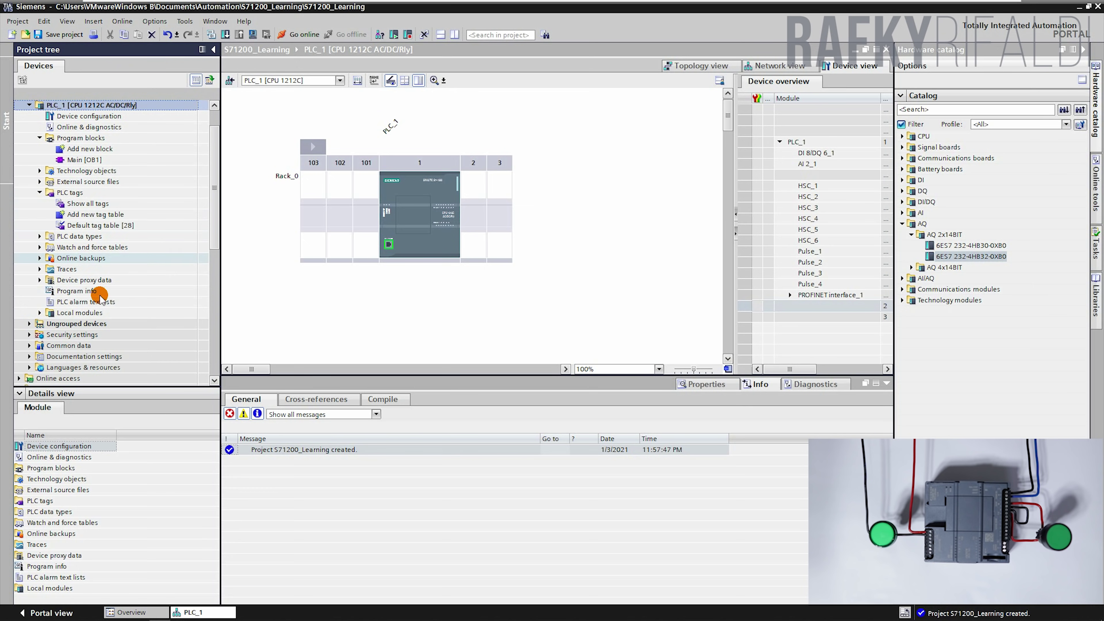
left_click(39, 313)
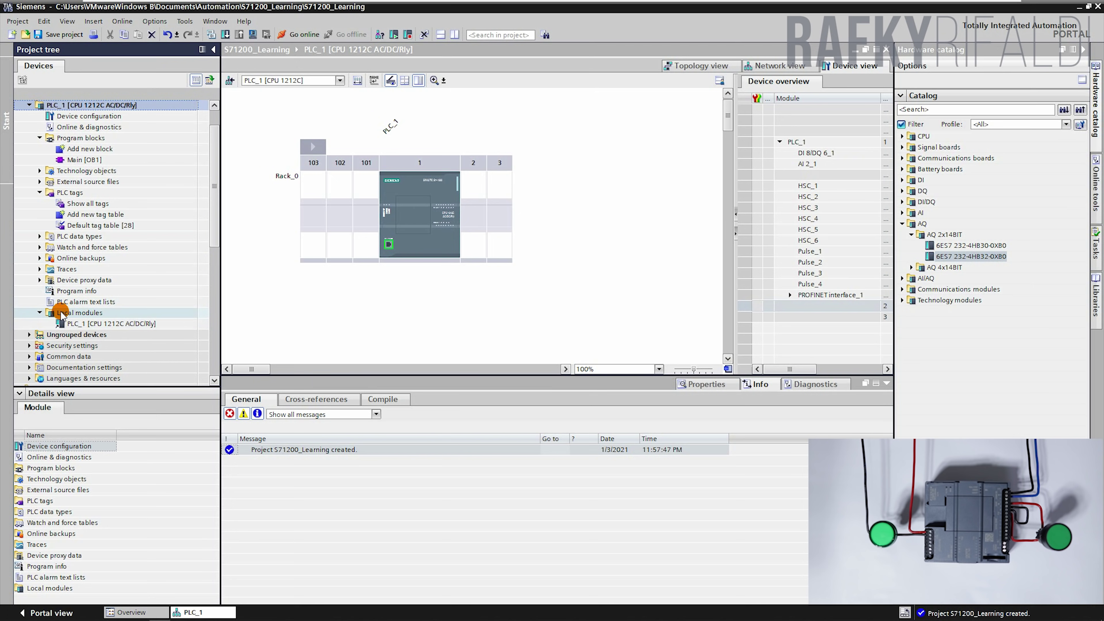
left_click(39, 312)
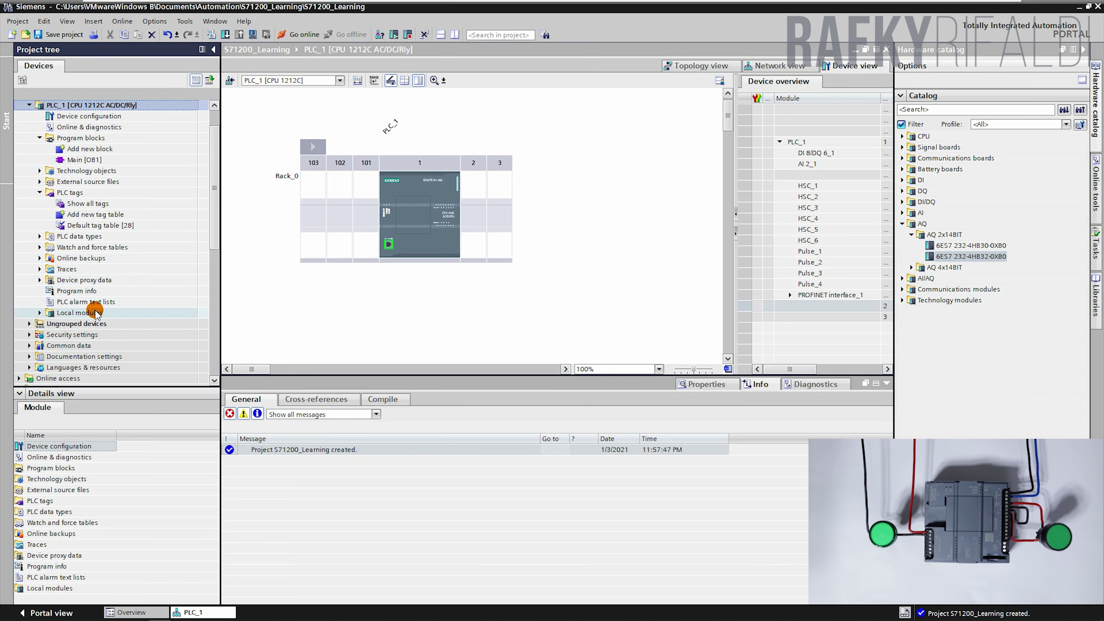
scroll(48, 304, "up", 1)
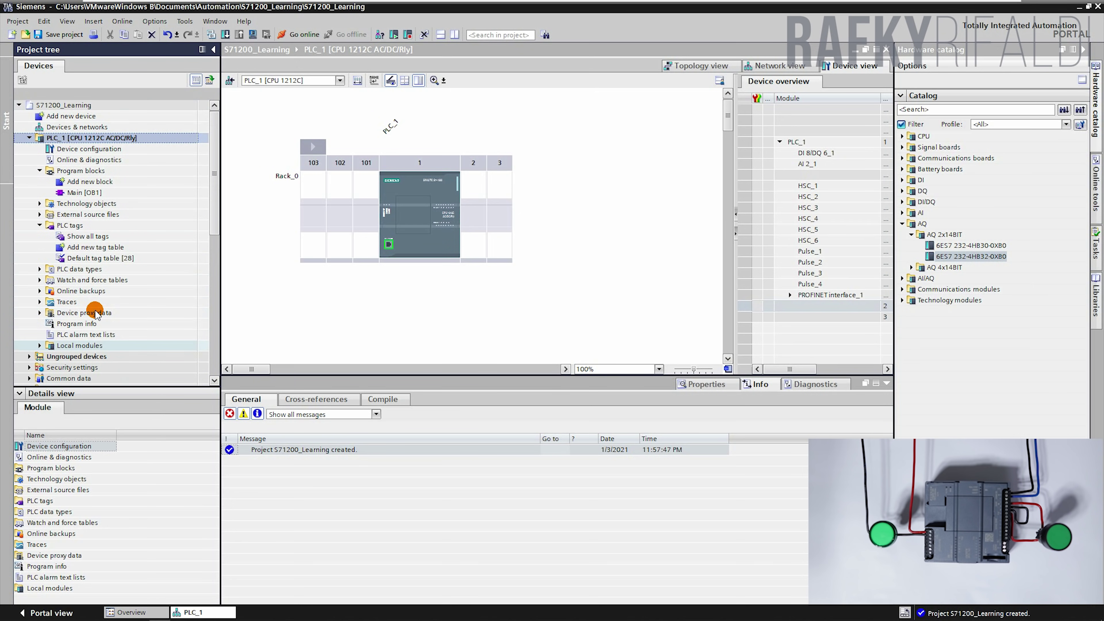
left_click(39, 225)
left_click(39, 170)
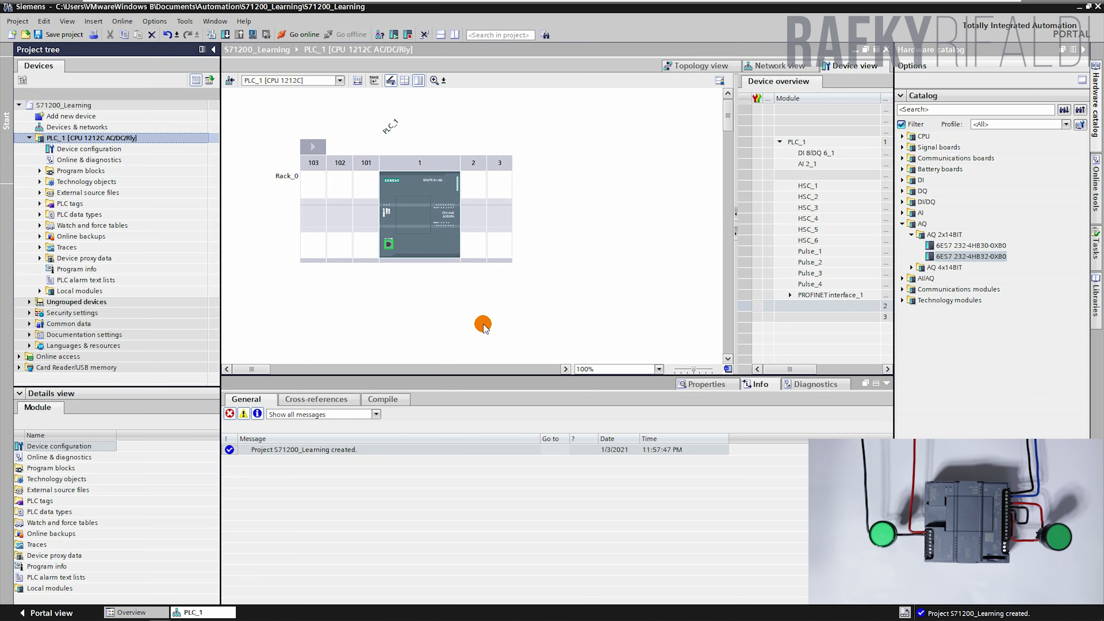
Step: Set the IP address of the CPU's PROFINET interface to 192.168.0.110
left_click(390, 245)
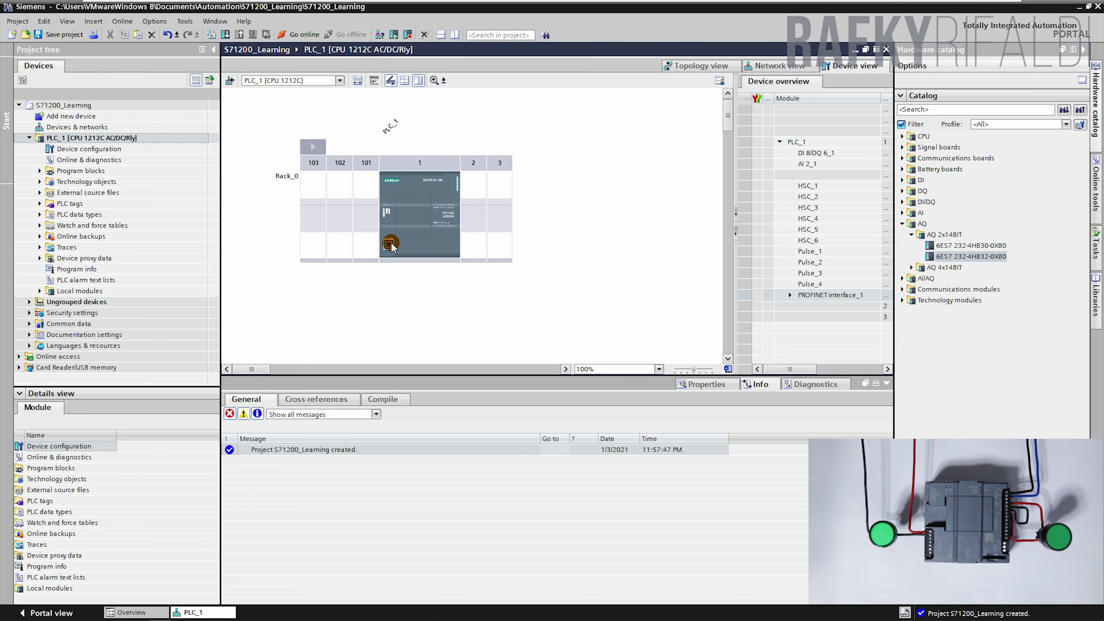
double_click(391, 244)
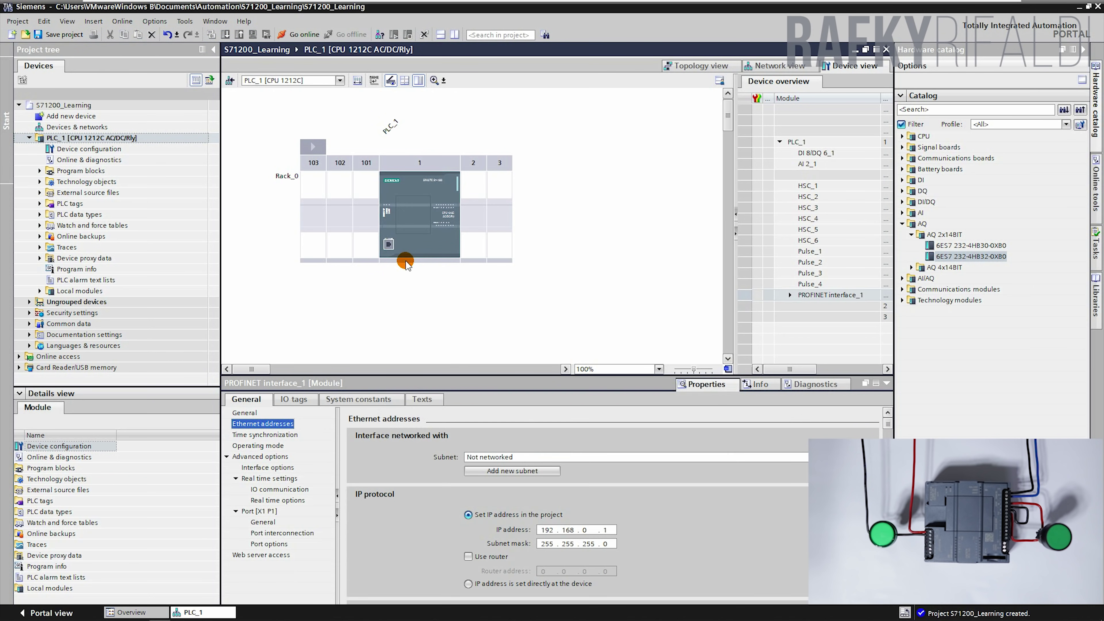
left_click(607, 530)
type("1")
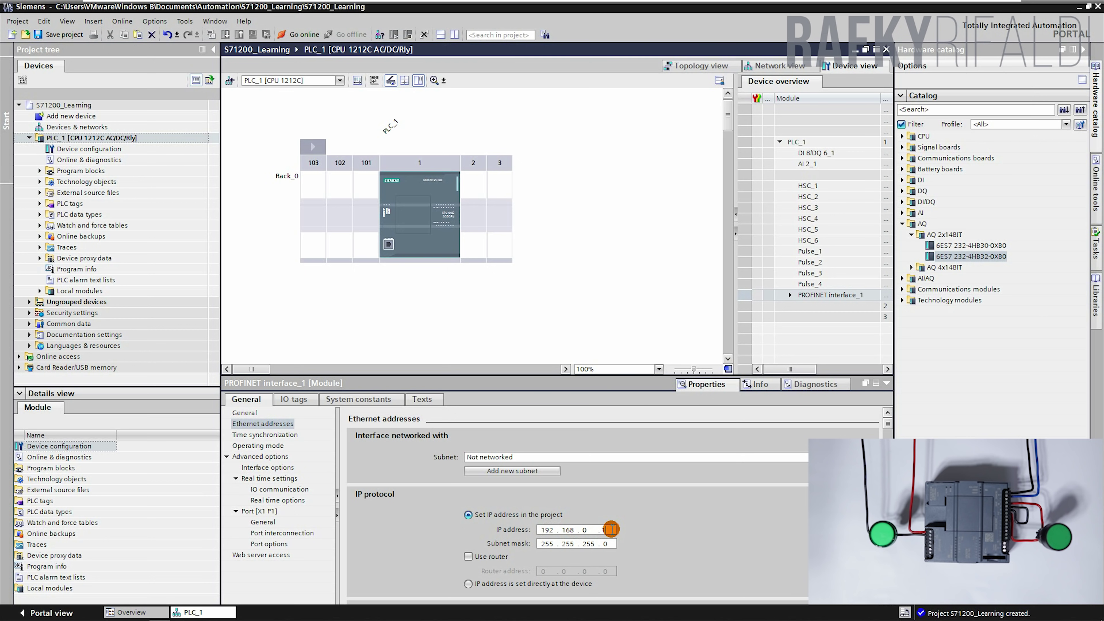
type("10")
left_click(654, 527)
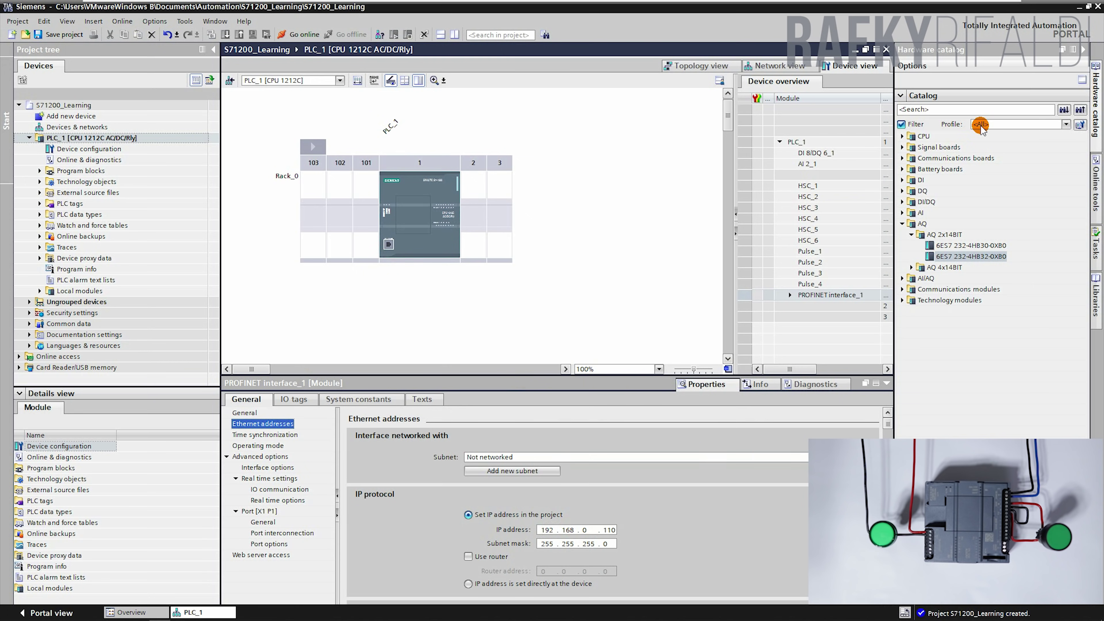
Step: Switch to the Windows network settings and open the Internet Protocol Version 4 (TCP/IPv4) properties of the Ethernet0 adapter
left_click(1078, 6)
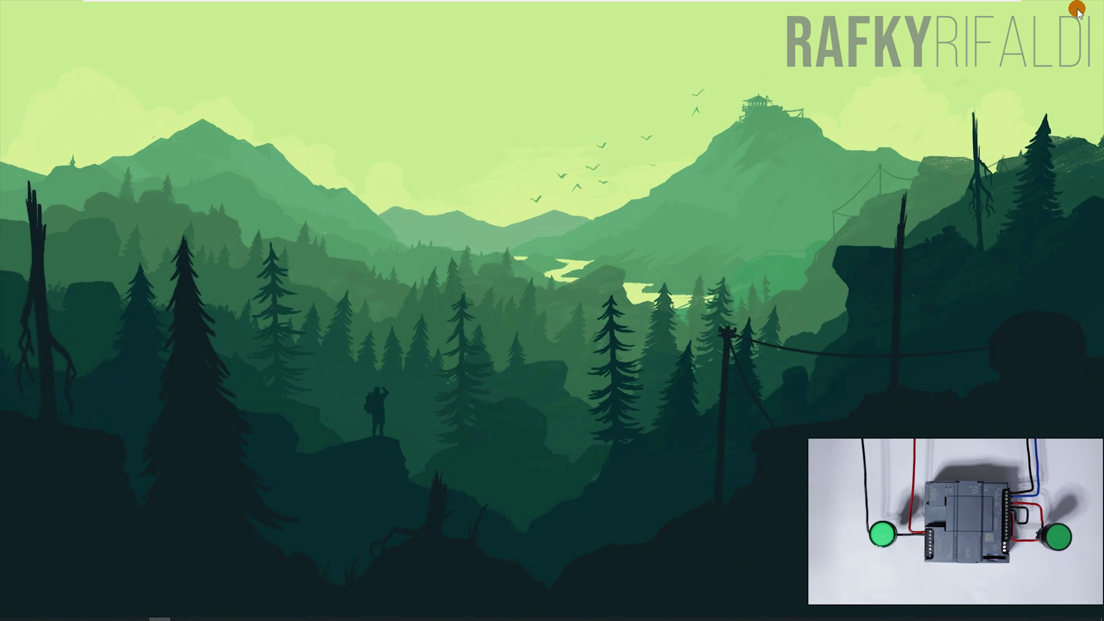
left_click(27, 613)
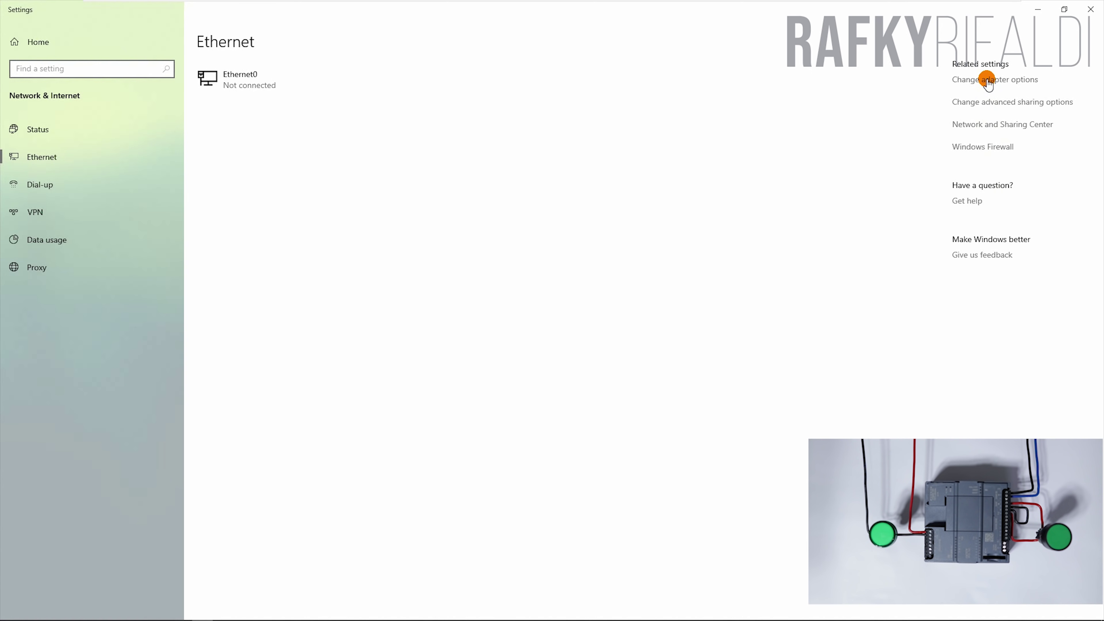
left_click(988, 83)
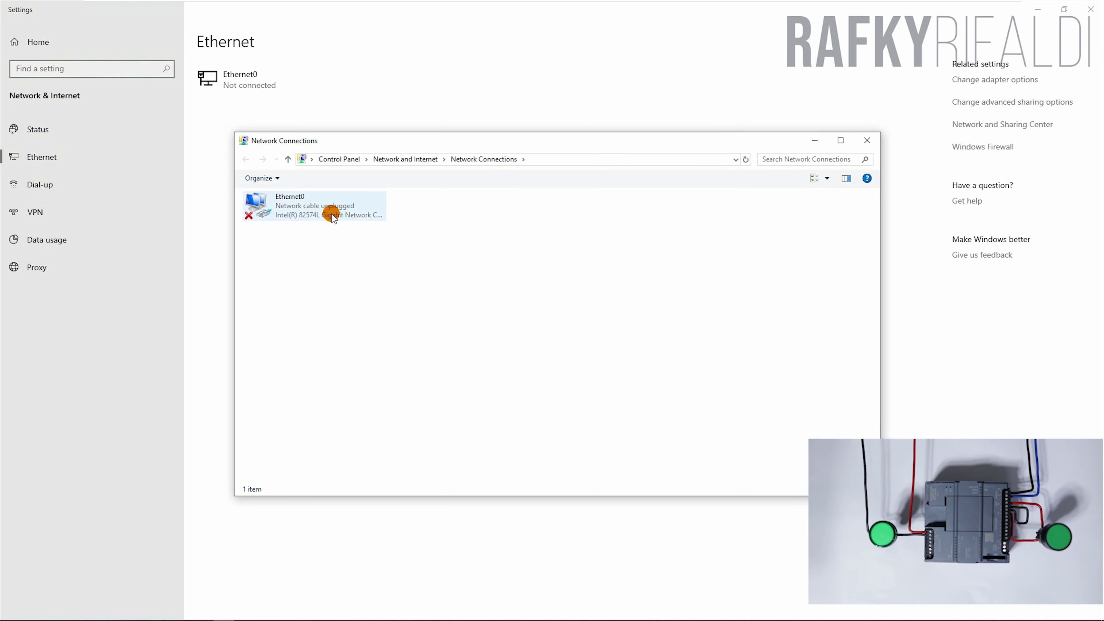
right_click(328, 212)
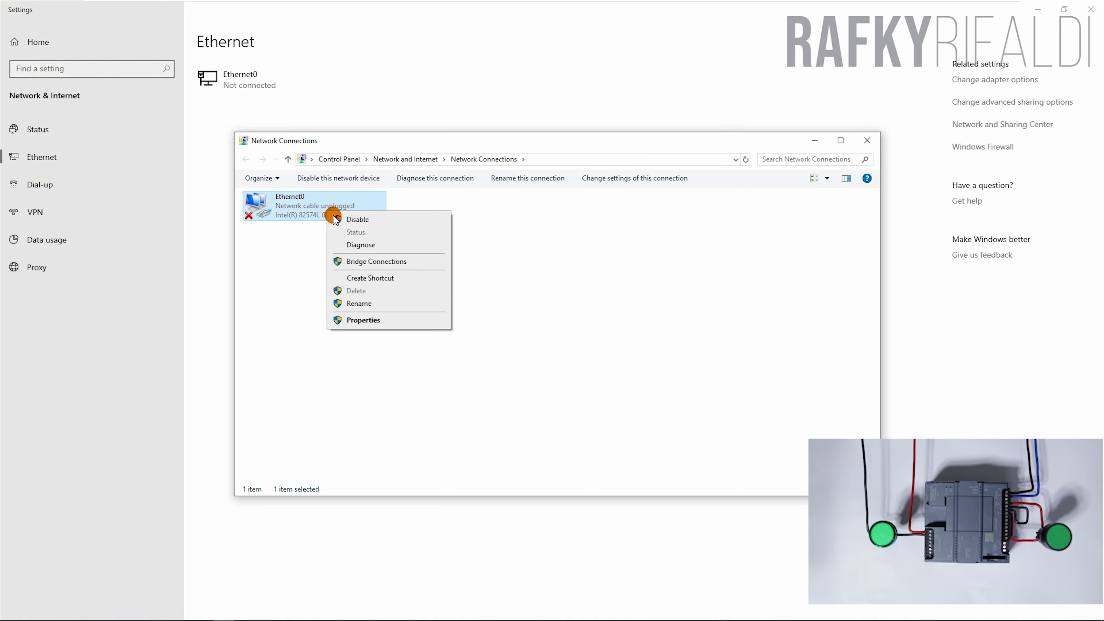
left_click(379, 322)
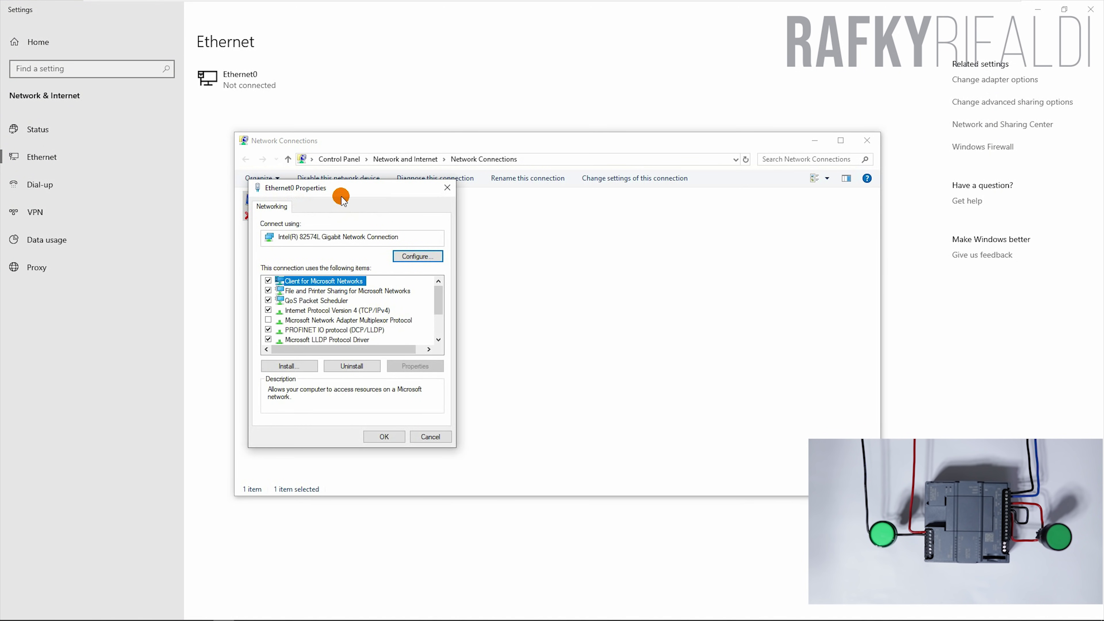
left_click_drag(403, 189, 582, 189)
left_click(545, 312)
double_click(545, 312)
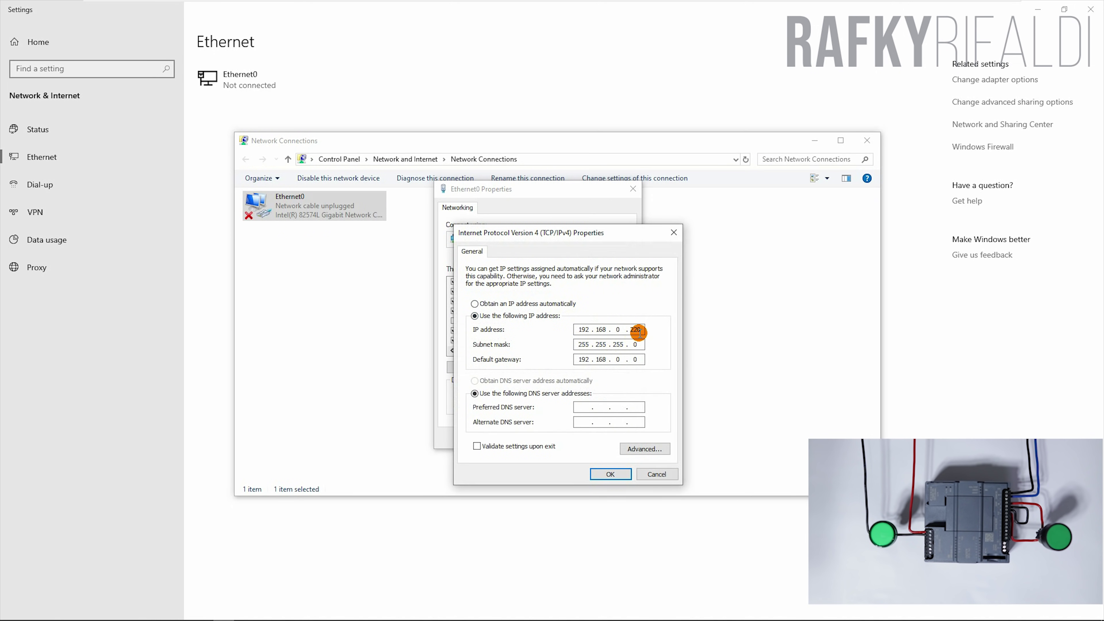
Step: Check the last two parts of the Ethernet0 adapter's static IP address, accept the dialogs and return to TIA Portal
double_click(618, 330)
left_click(638, 330)
double_click(636, 329)
double_click(616, 330)
left_click(610, 474)
left_click(570, 437)
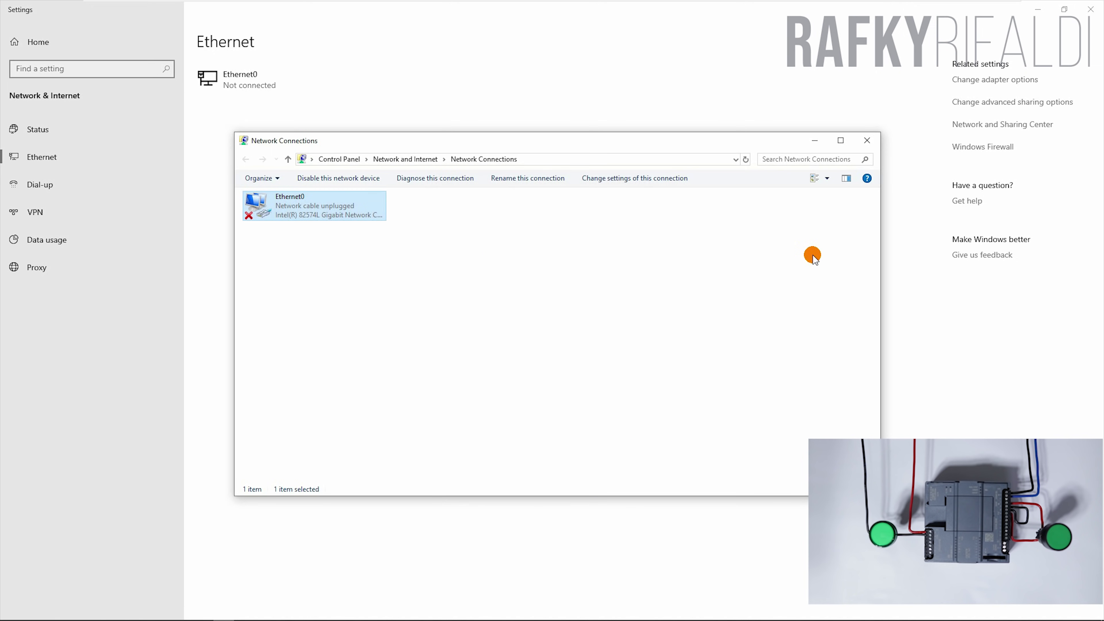
left_click(867, 140)
left_click(1059, 17)
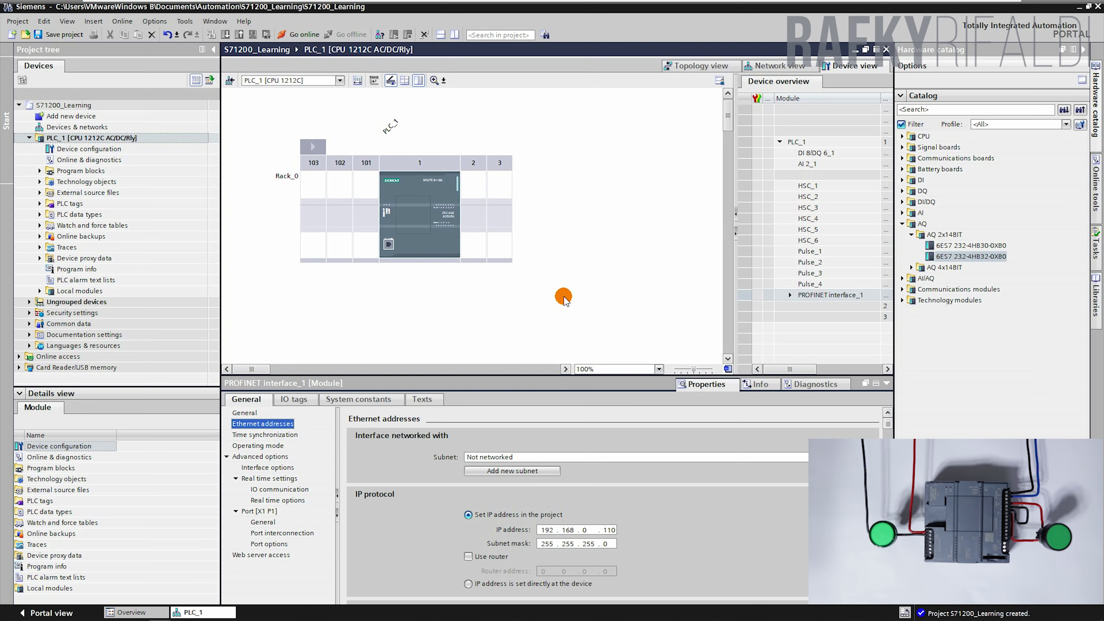
Step: Recheck the last part of the PLC's IP address and open the Main [OB1] program block
double_click(608, 529)
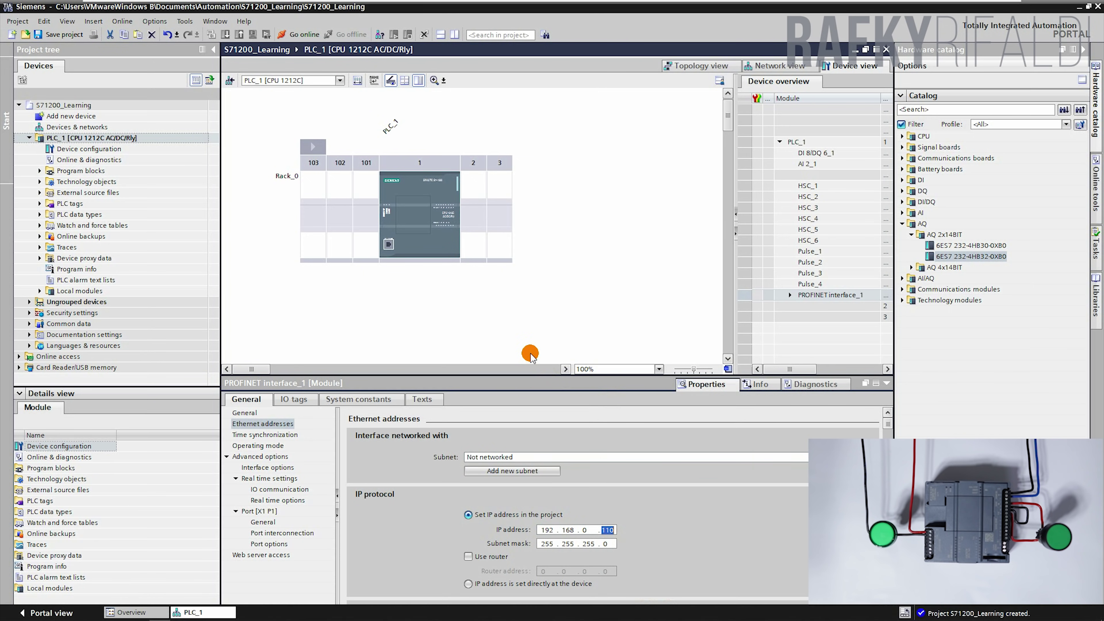
left_click(530, 354)
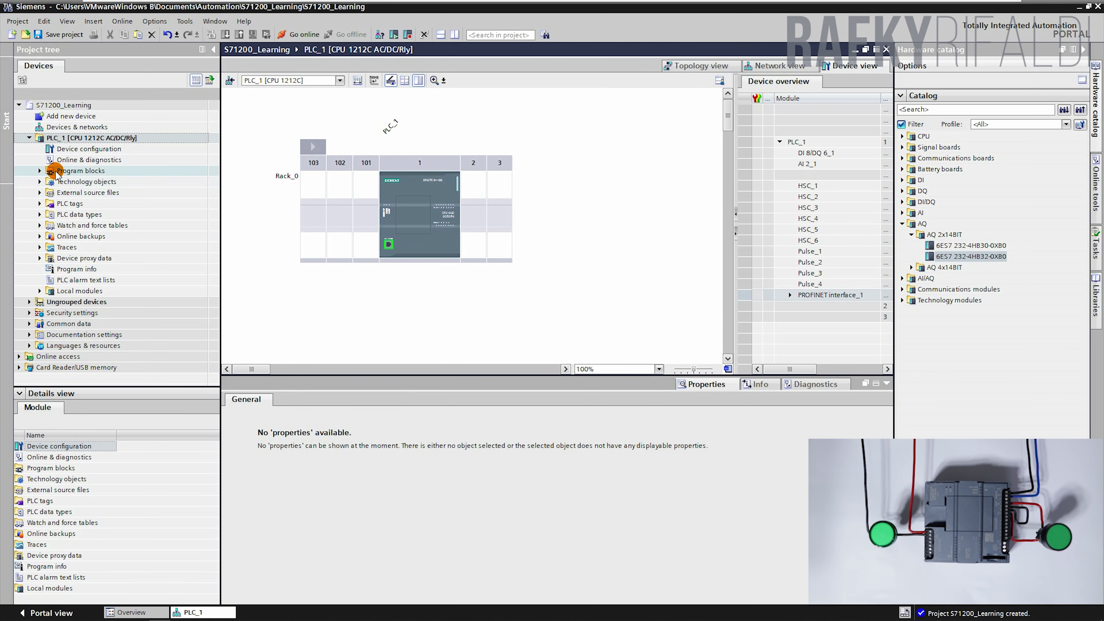
left_click(40, 170)
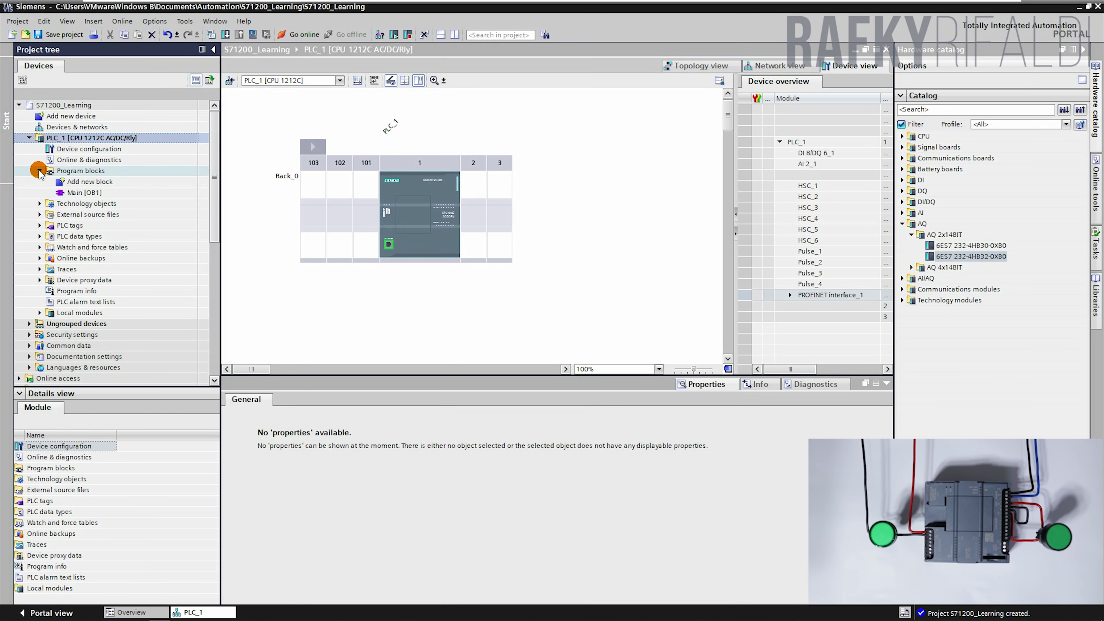
left_click(79, 195)
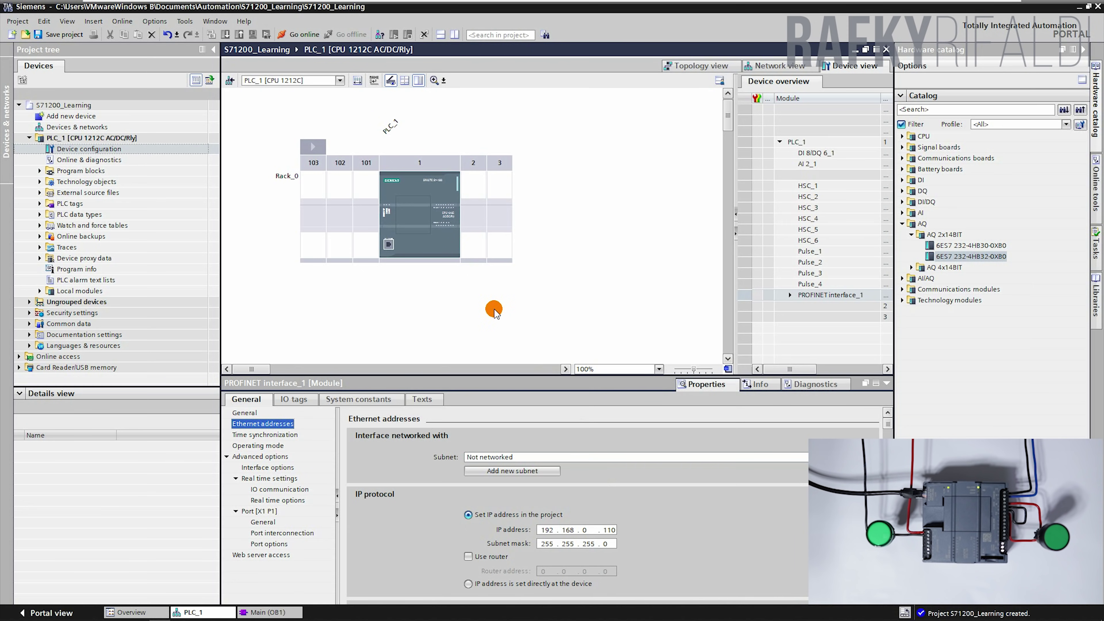
Step: Switch to Command Prompt, ping the PLC at 192.168.0.110 to test the connection, and close the window
left_click(150, 613)
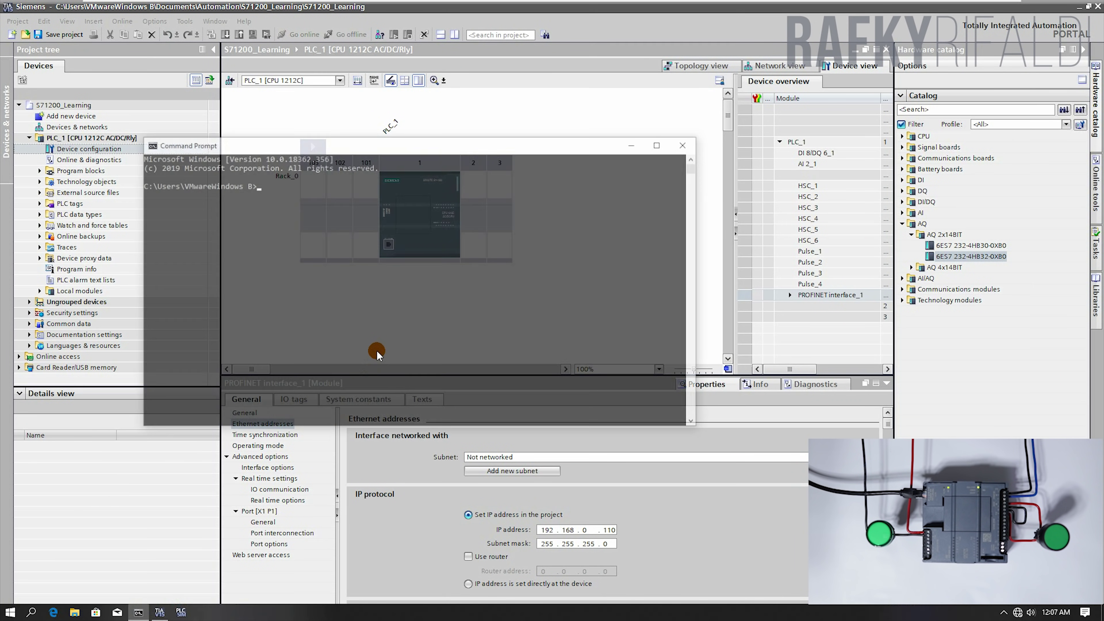
type("PI")
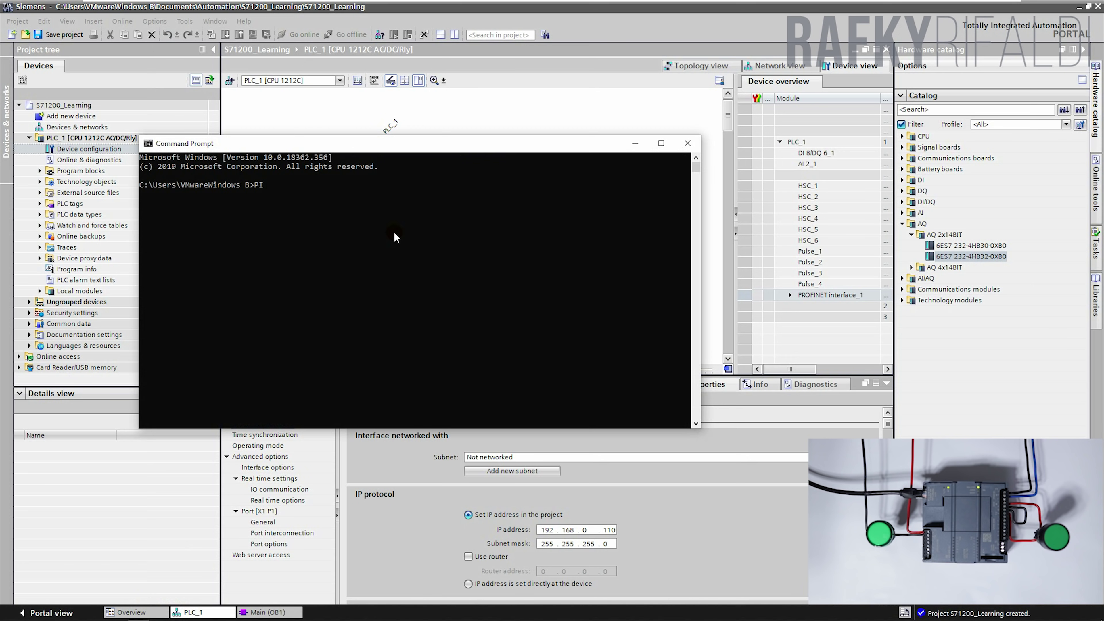
type("NG 192.168.0.110")
key("Return")
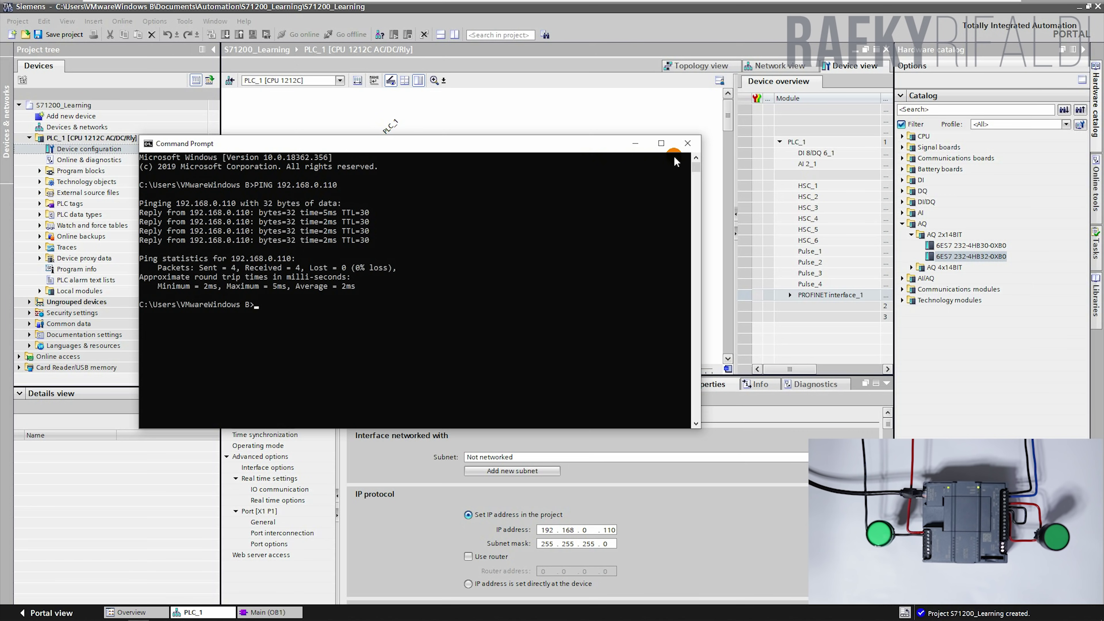
left_click(687, 143)
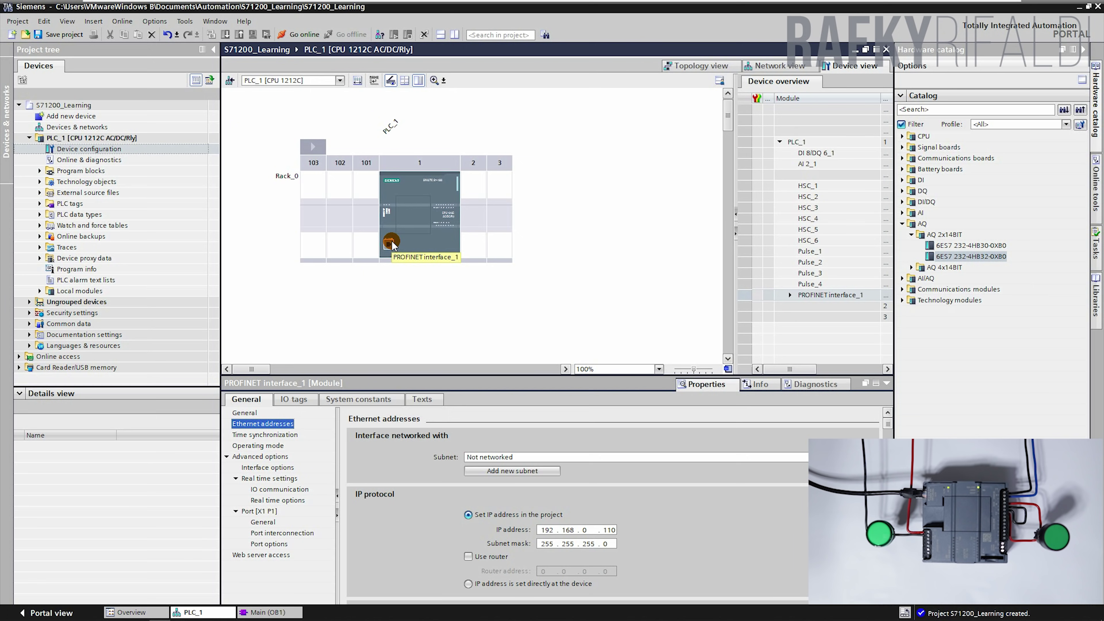
Step: Rename the Main [OB1] block in the PLC's program blocks as Main Program
left_click(40, 171)
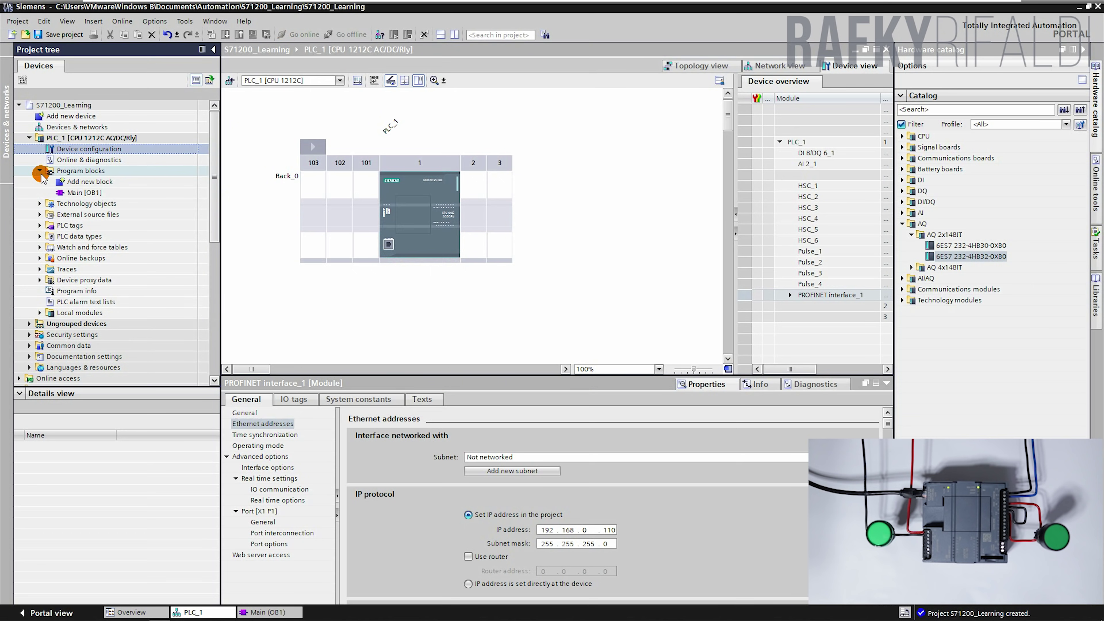
right_click(76, 195)
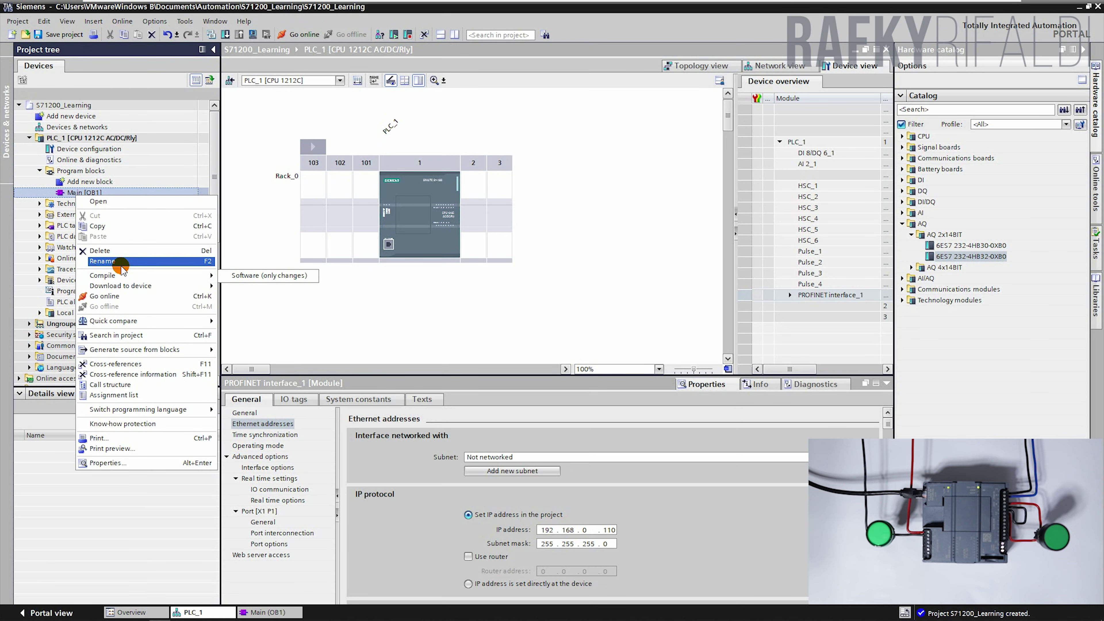
left_click(122, 267)
type("Main Program")
key("Return")
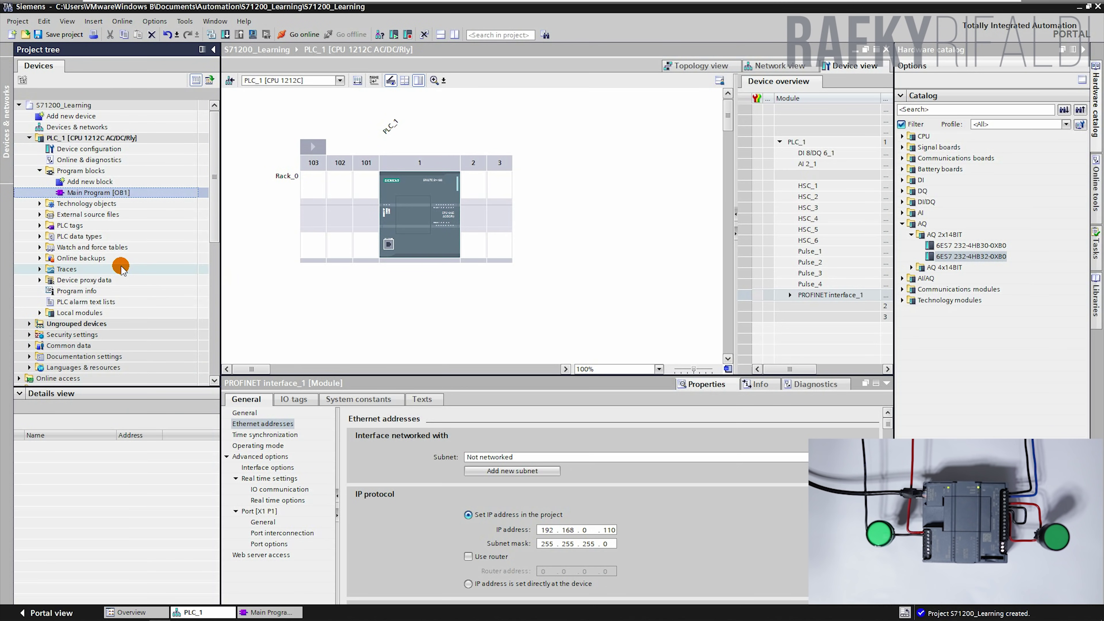
Step: Open the Main Program [OB1] block in the ladder editor and look over its block comment area
double_click(105, 192)
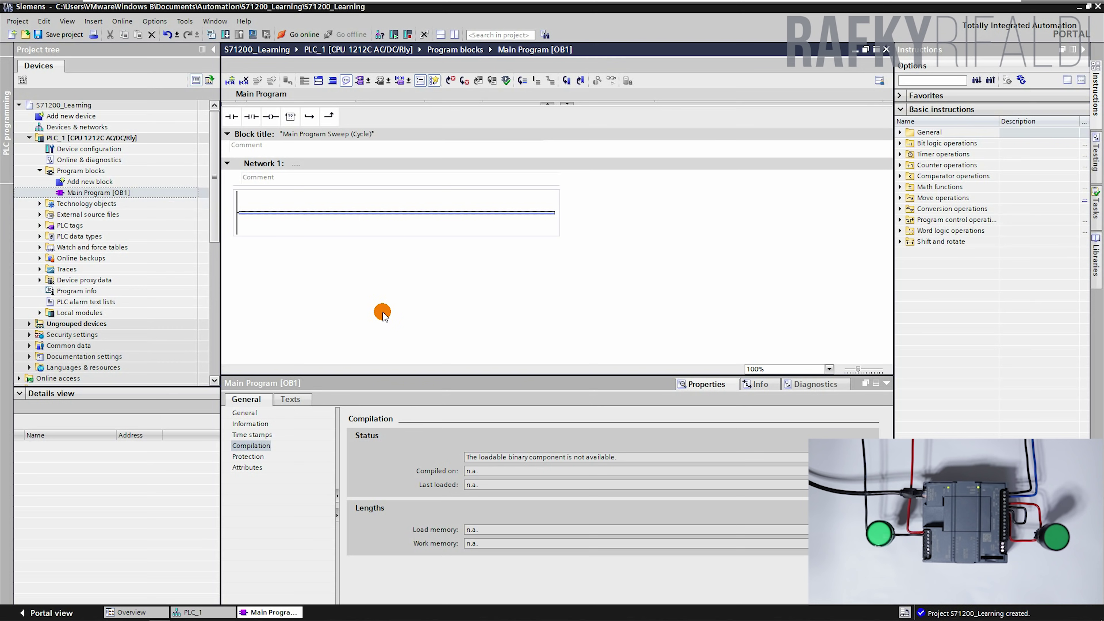
left_click(381, 310)
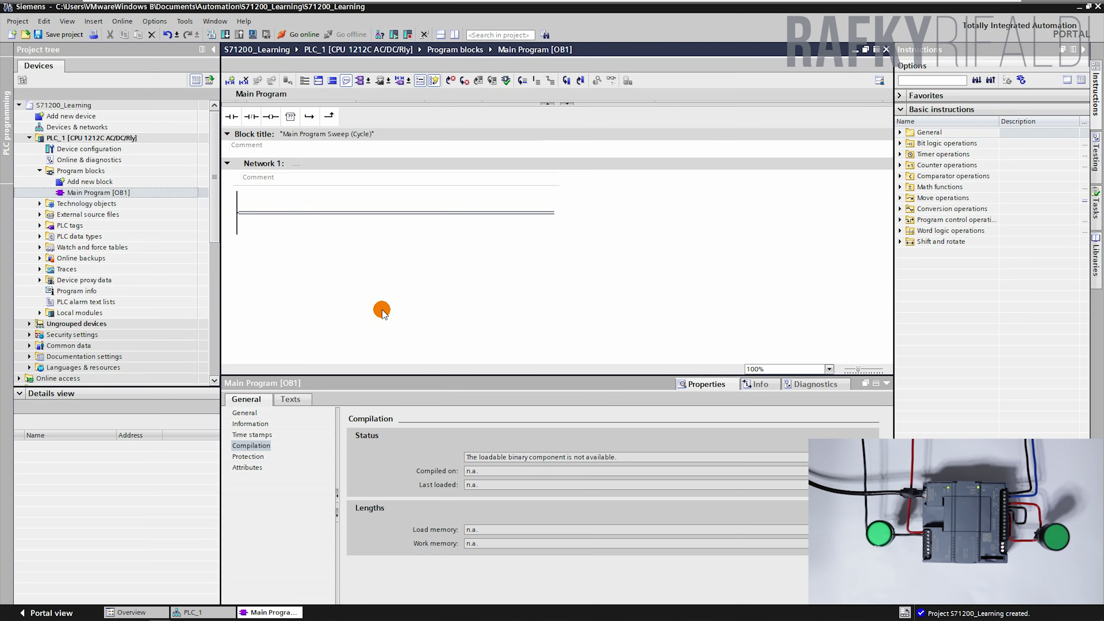
left_click(261, 147)
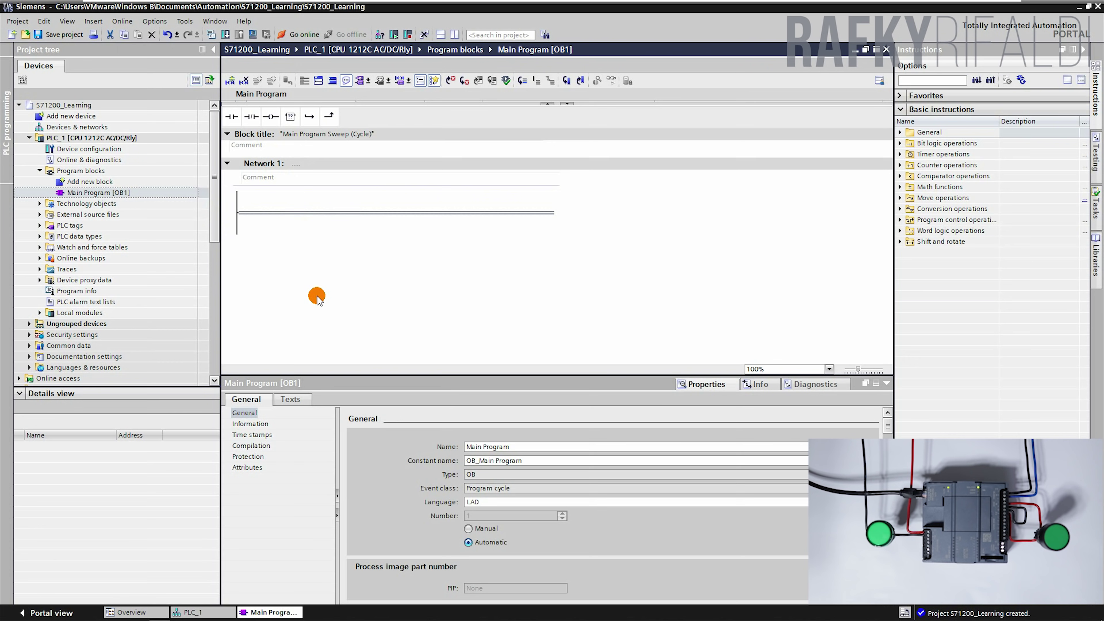
Step: Insert a normally open contact followed by an output coil on the rung of Network 1
left_click(251, 213)
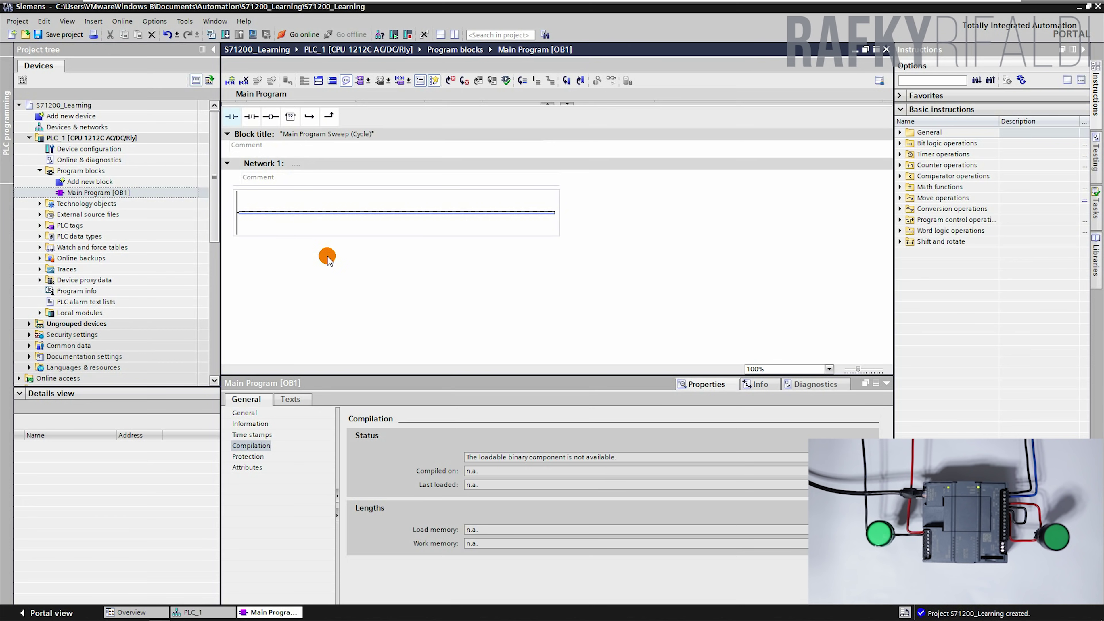
left_click(232, 116)
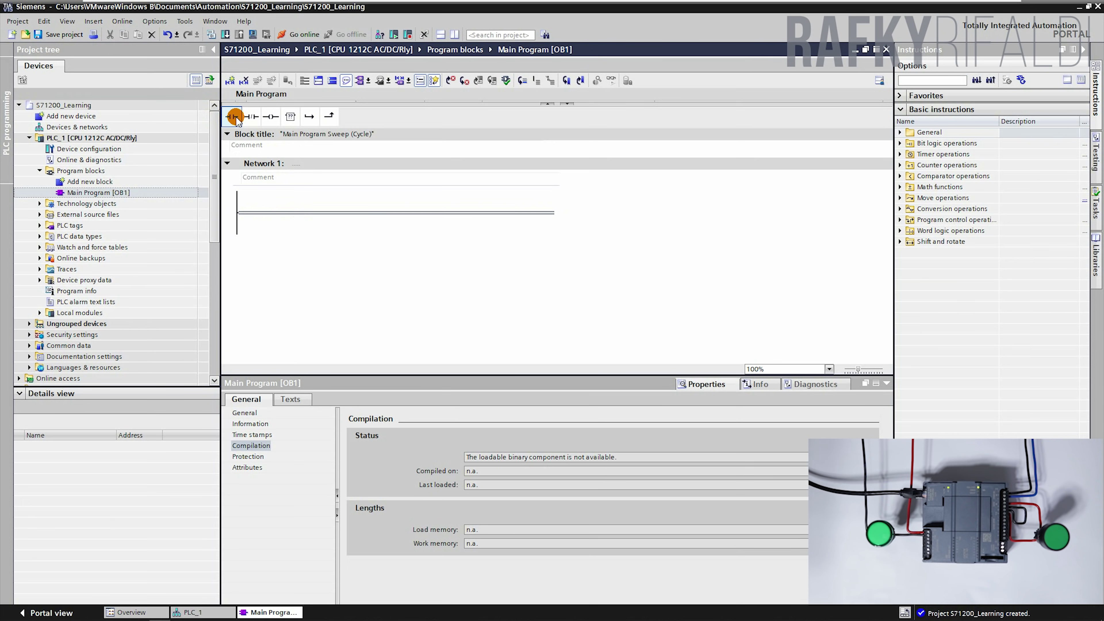
left_click(272, 117)
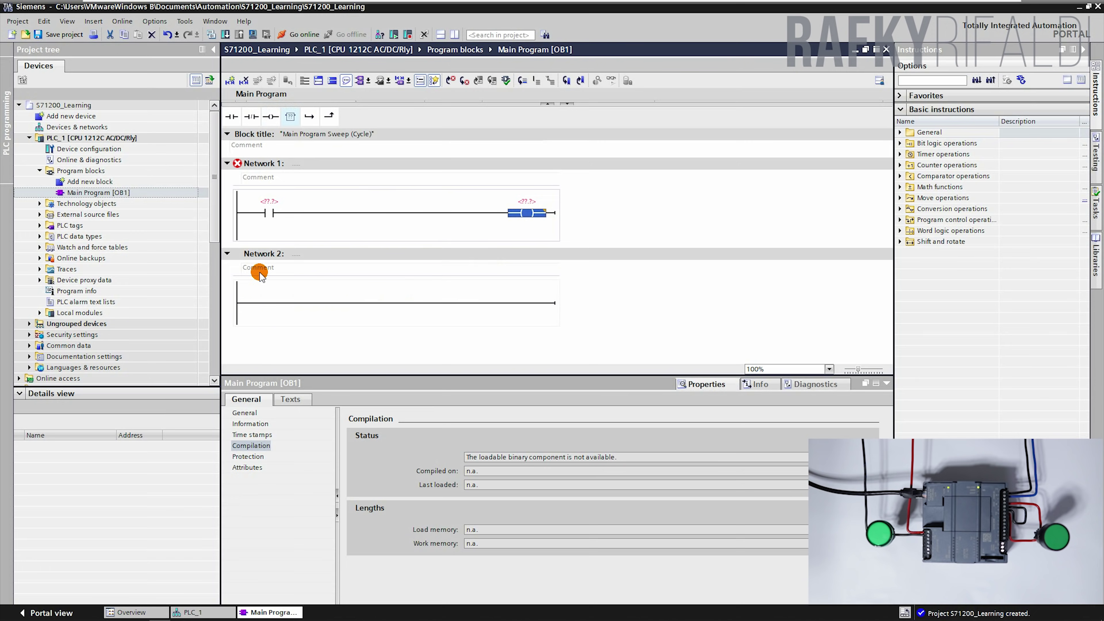